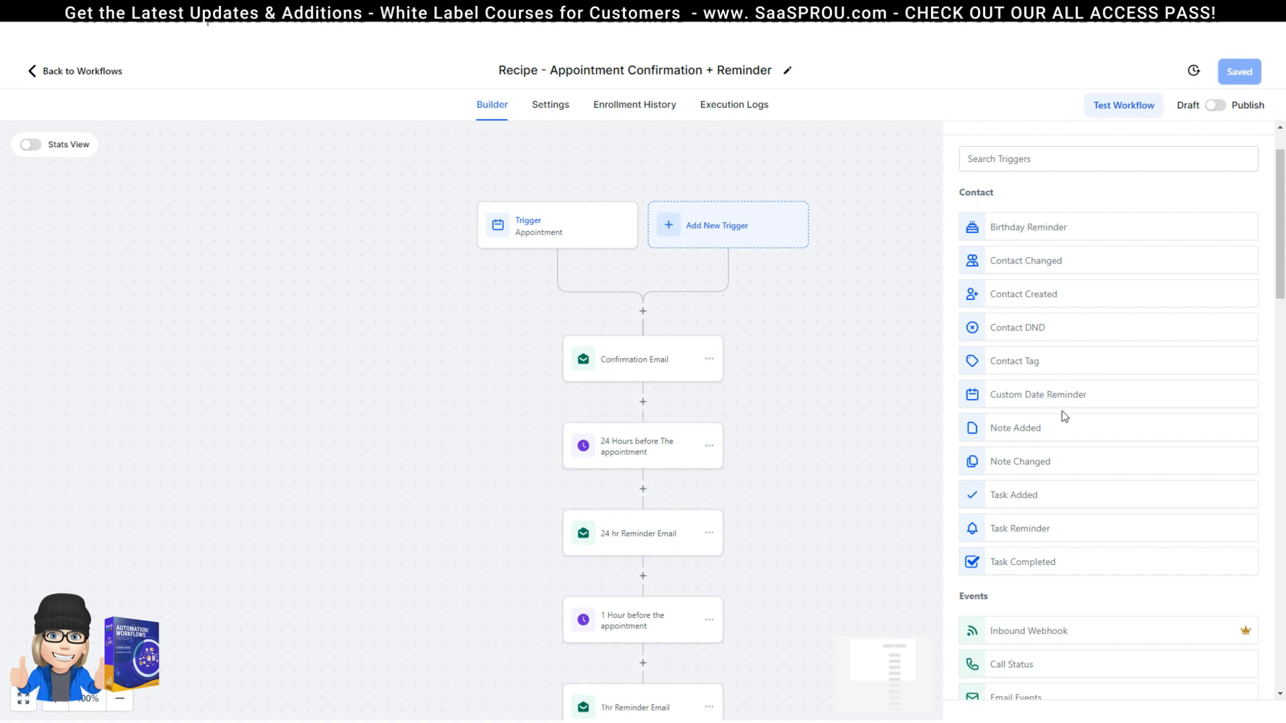
Review the available workflow triggers by category, from Contact and Events through Membership, Payments, Shopify and IVR.
scroll(1058, 415, "down", 2)
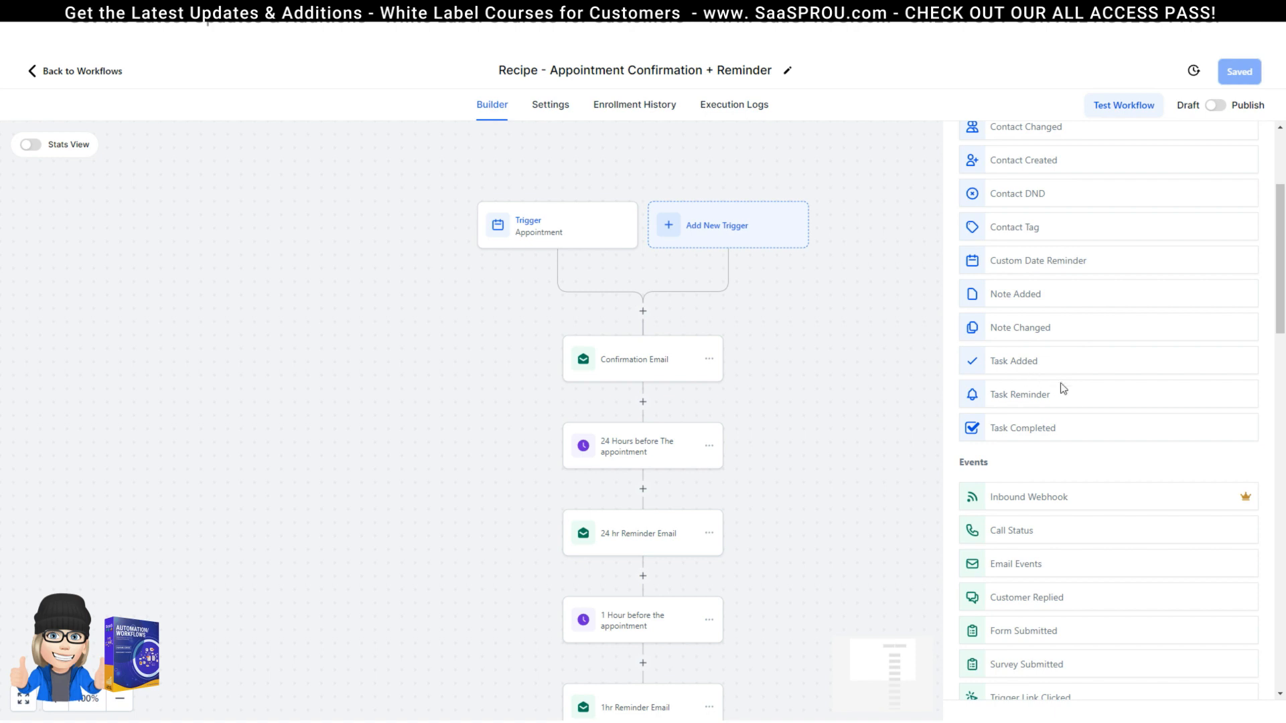
scroll(1055, 444, "down", 4)
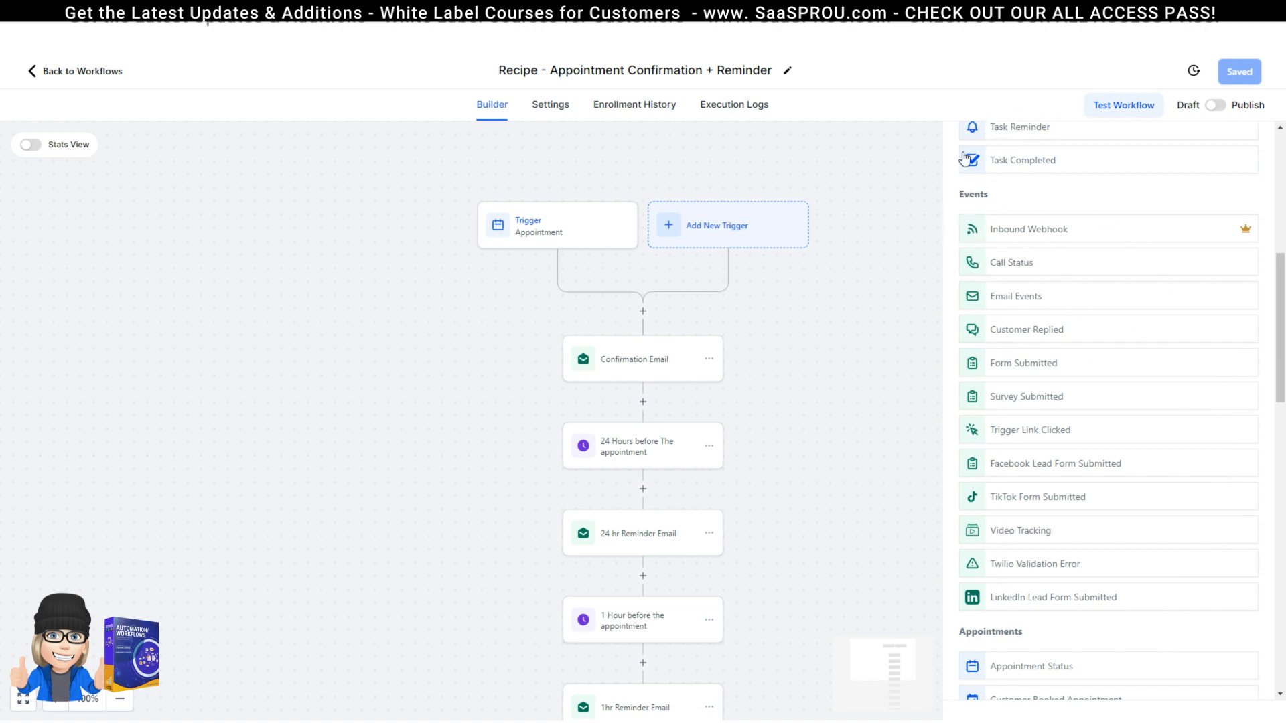
mouse_move(1247, 232)
scroll(1008, 452, "down", 2)
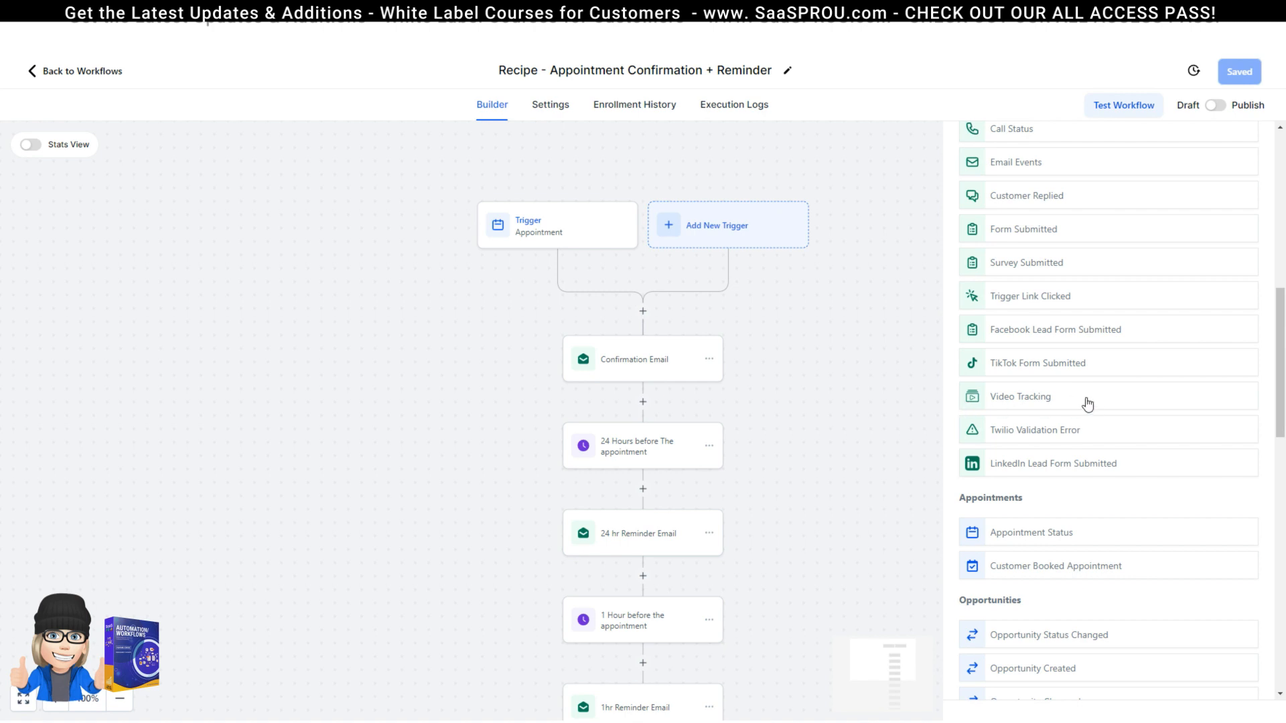
scroll(1106, 407, "down", 2)
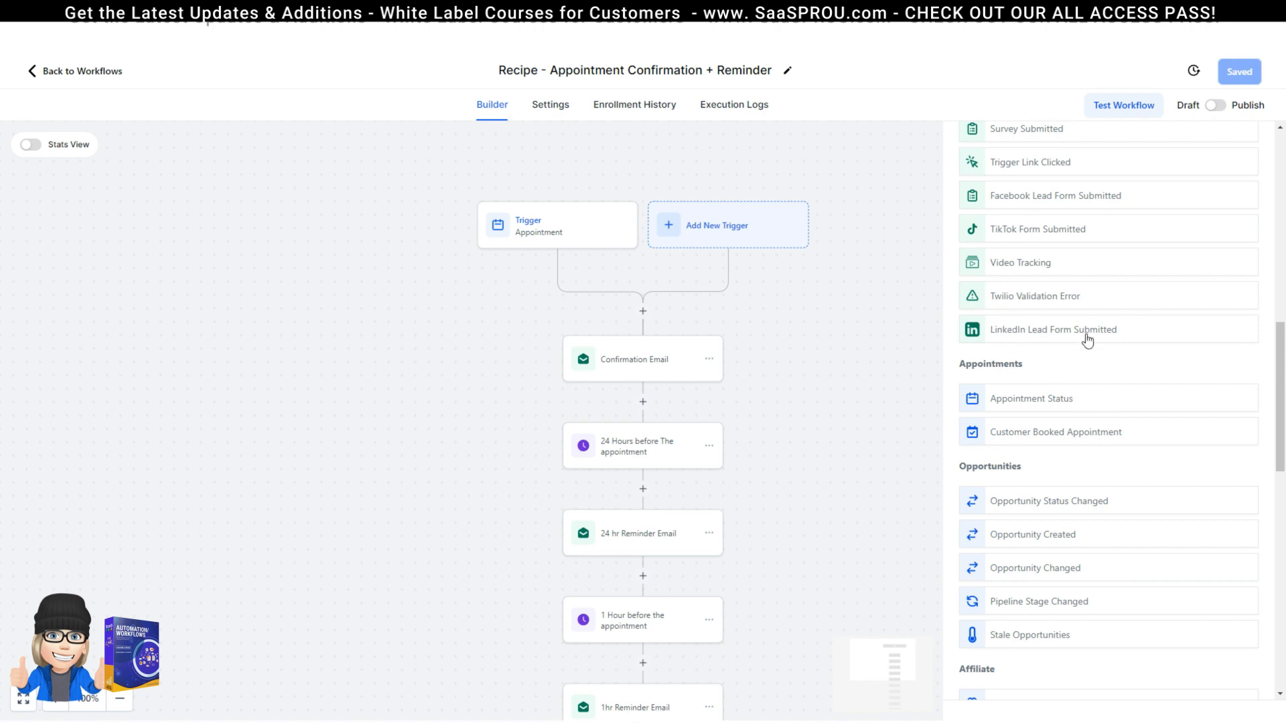
scroll(1089, 395, "down", 2)
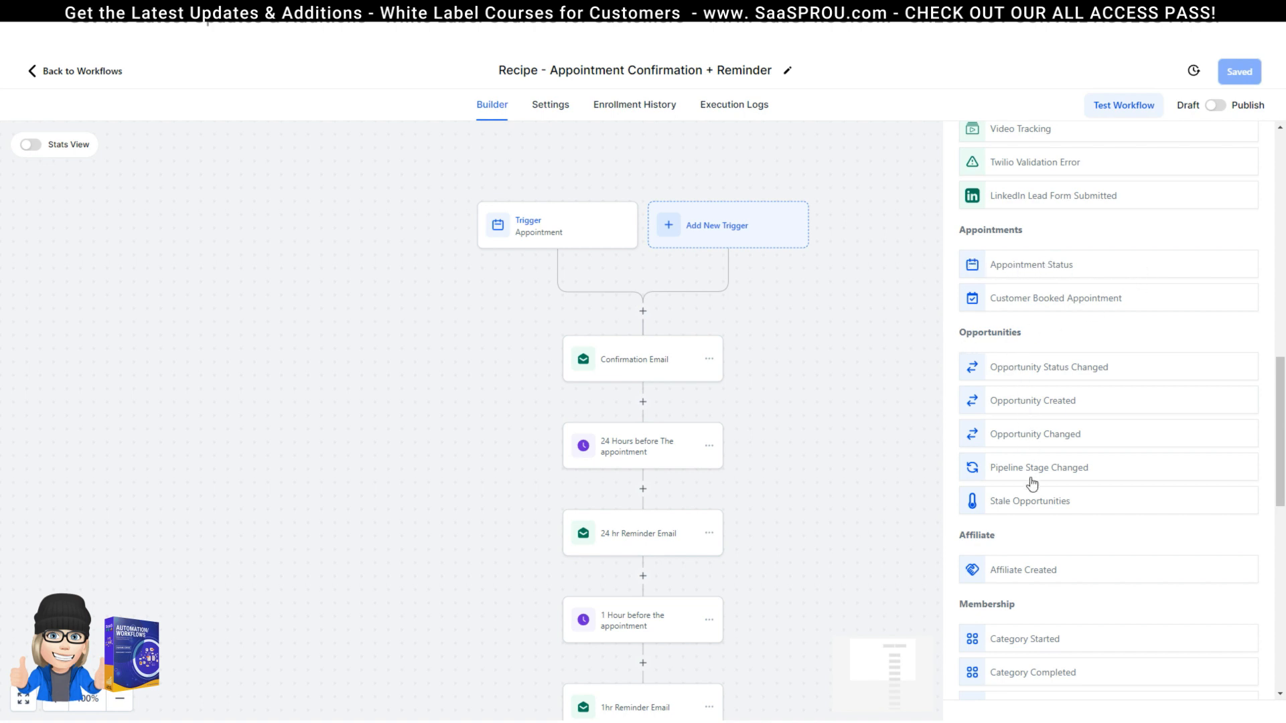
scroll(1034, 493, "down", 4)
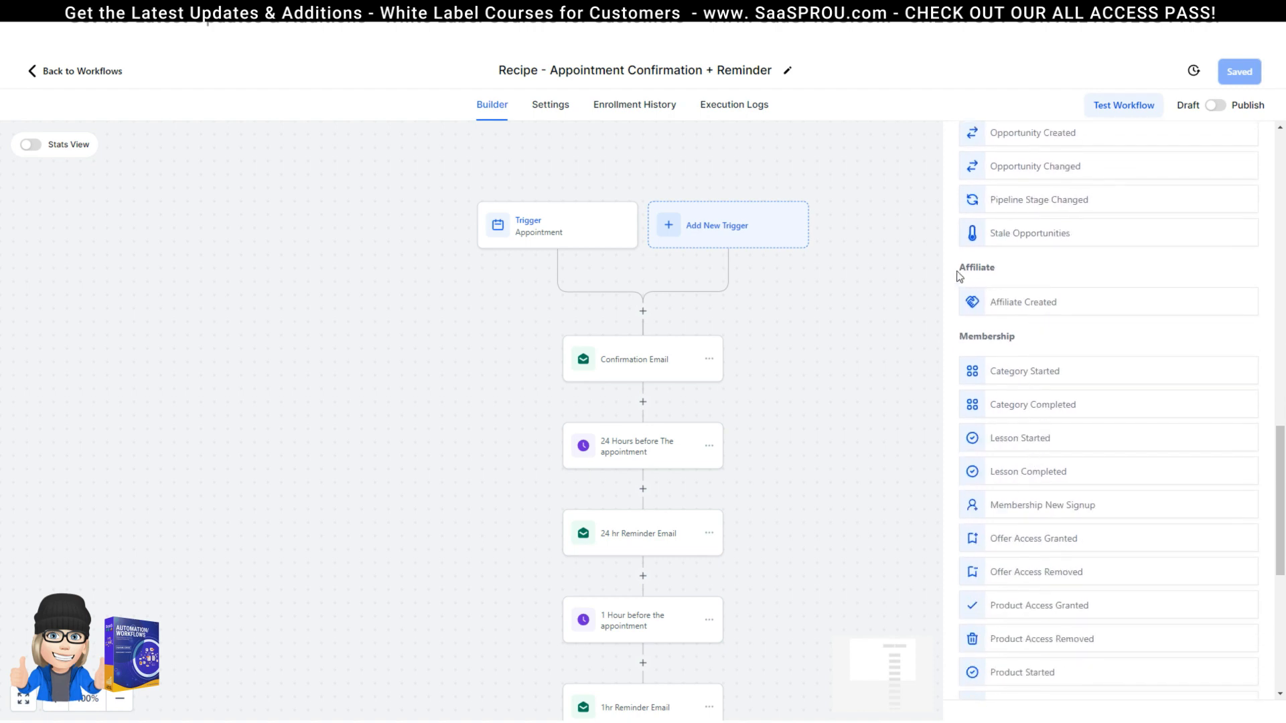
scroll(1008, 174, "down", 3)
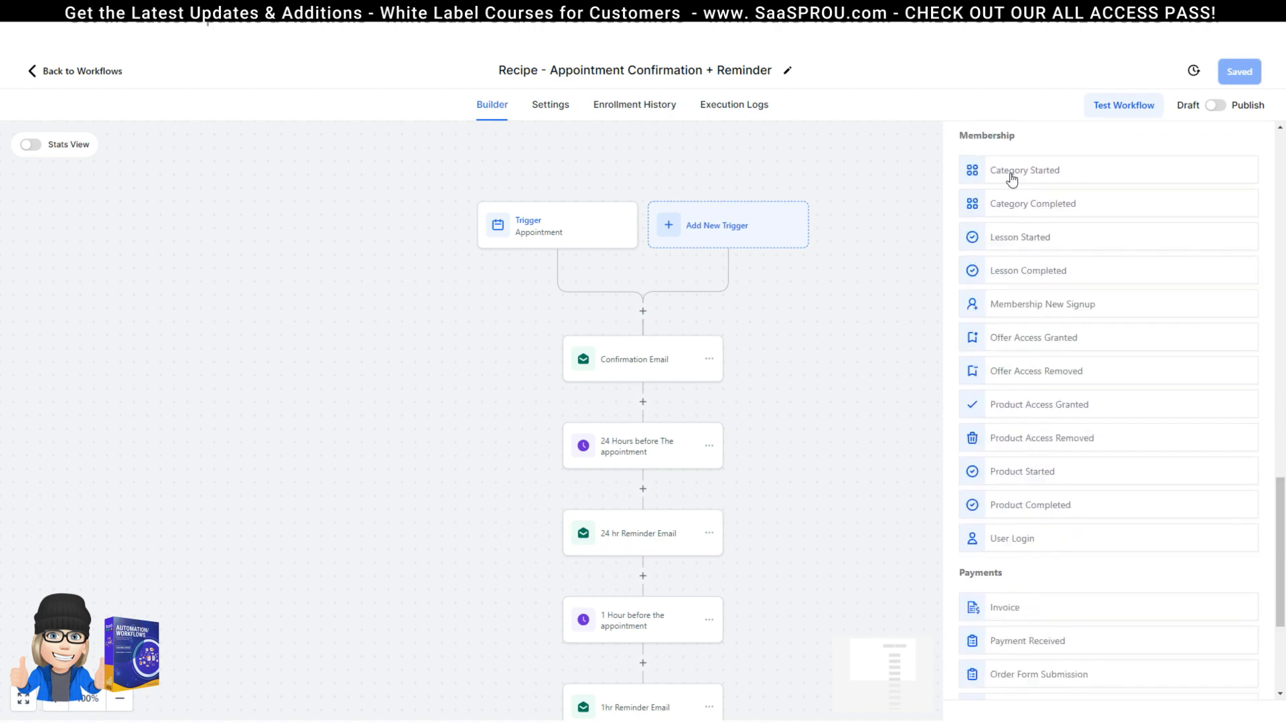
scroll(1022, 201, "up", 1)
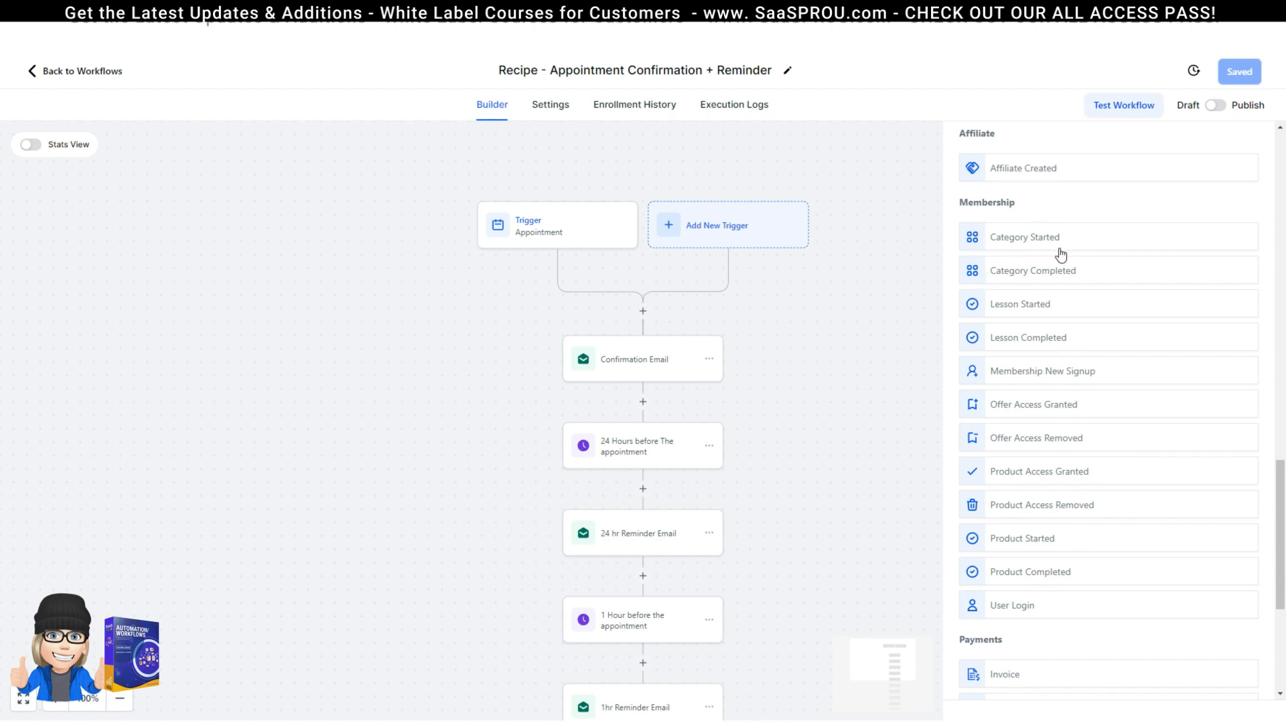
scroll(1098, 335, "down", 1)
scroll(1116, 316, "down", 1)
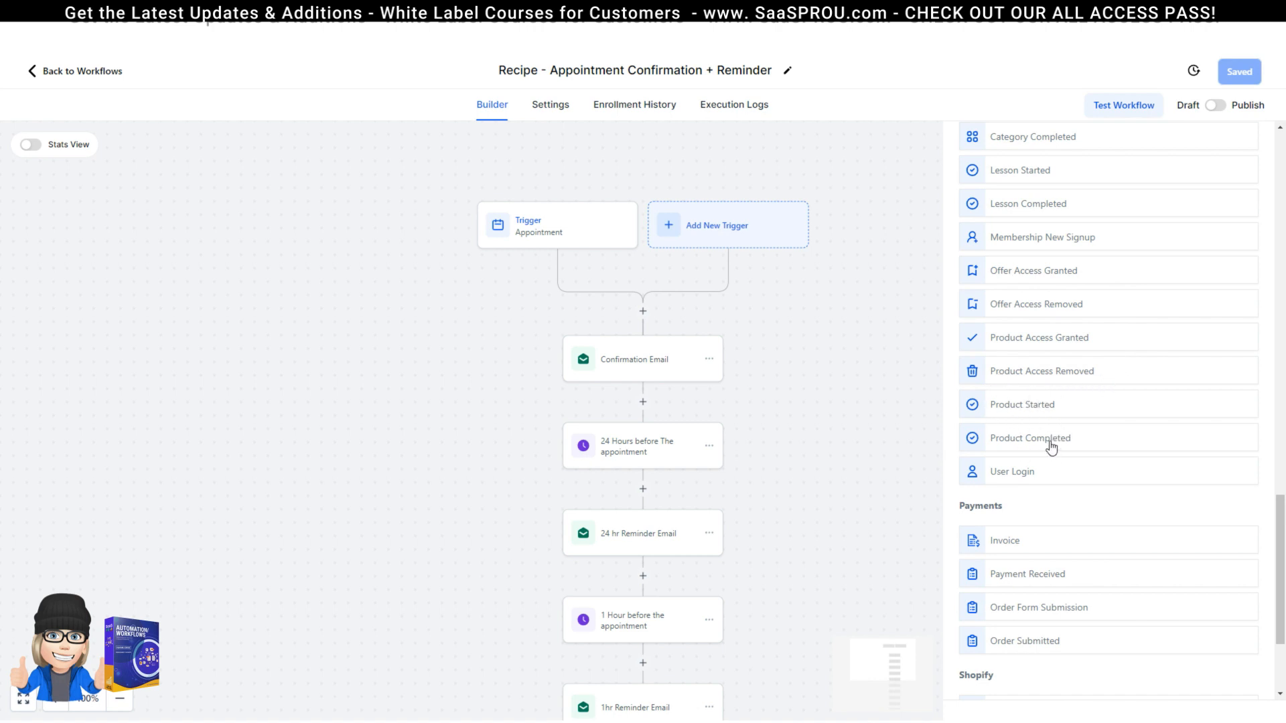
scroll(1057, 489, "down", 2)
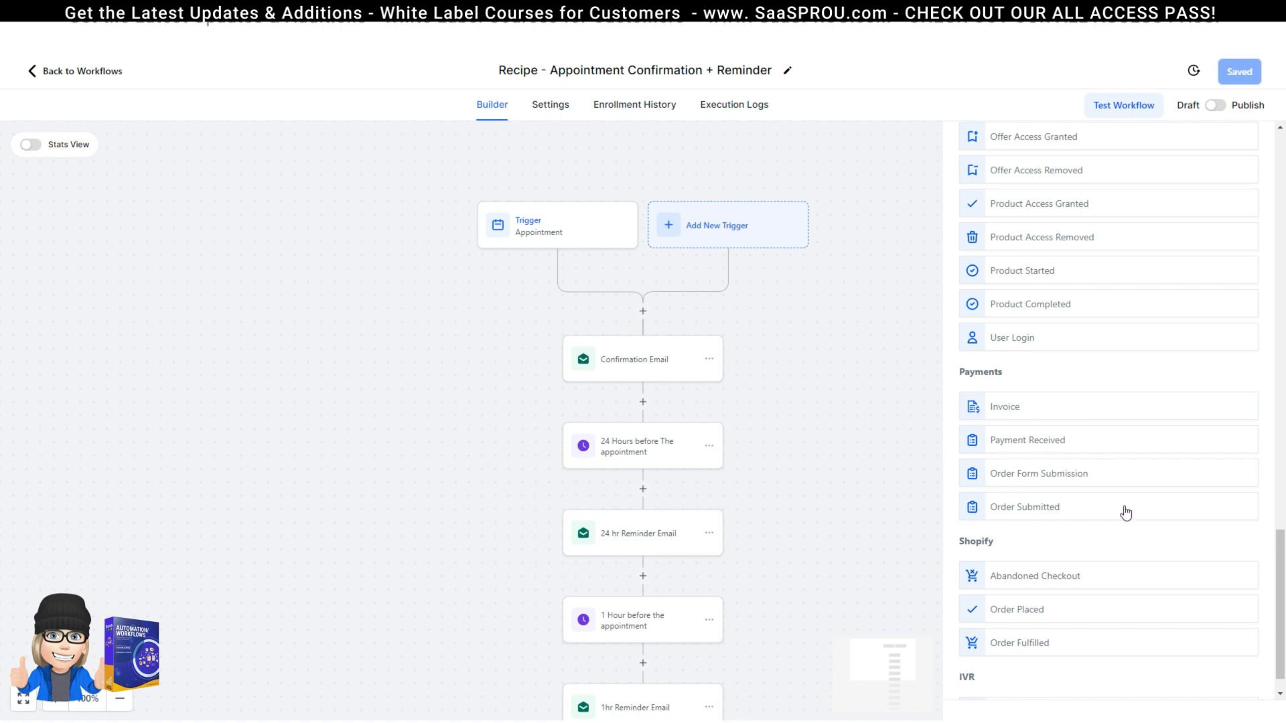
scroll(1125, 512, "down", 1)
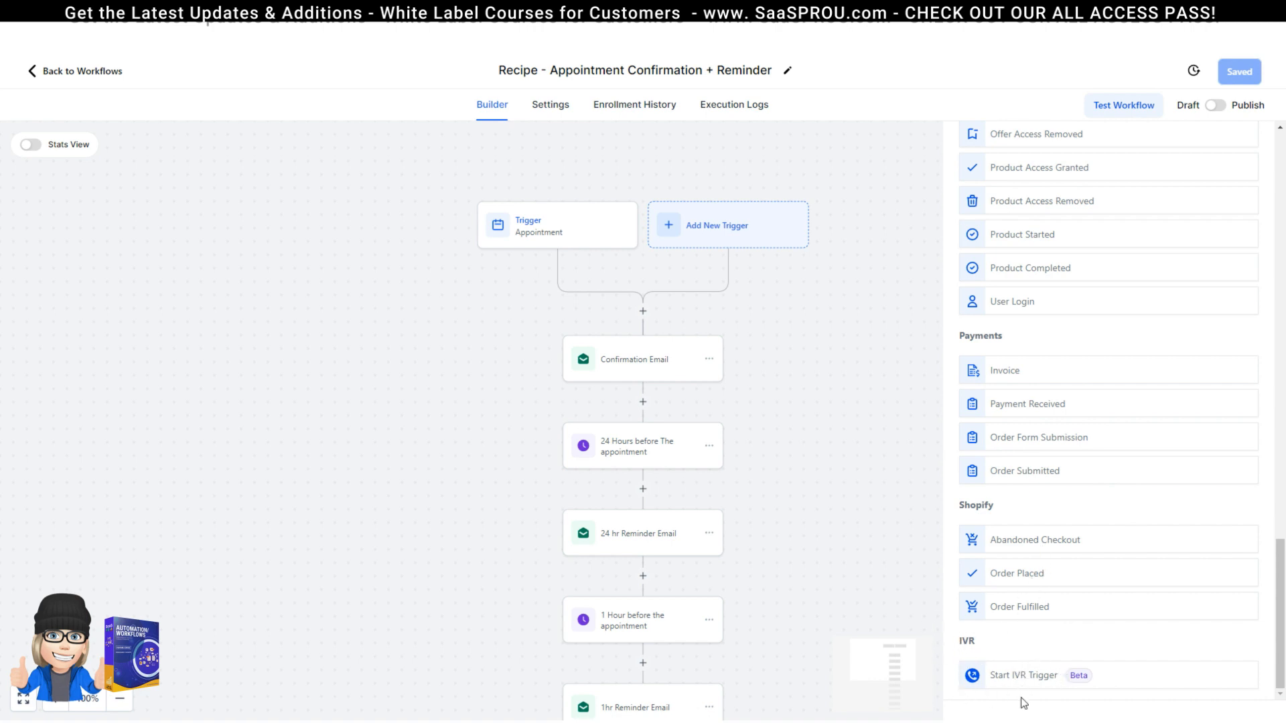
Search the workflow triggers for "APP" and choose the Appointment Status trigger.
scroll(1109, 439, "up", 15)
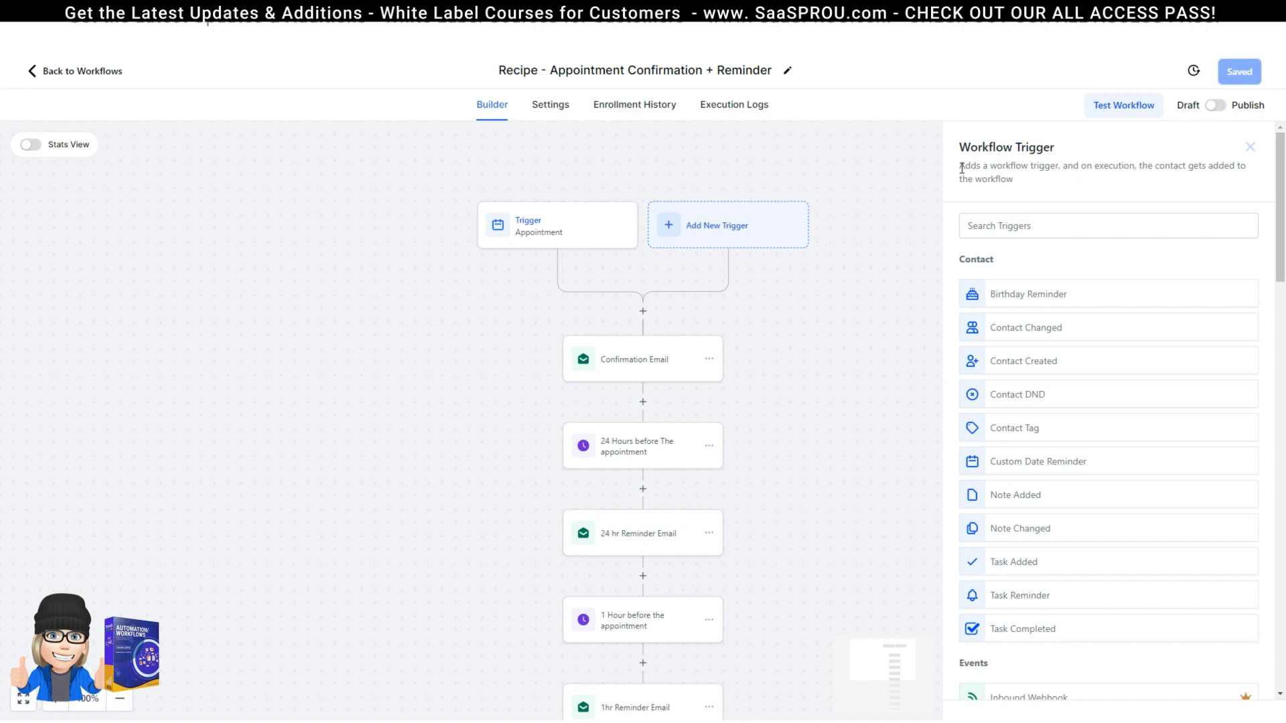
left_click(999, 228)
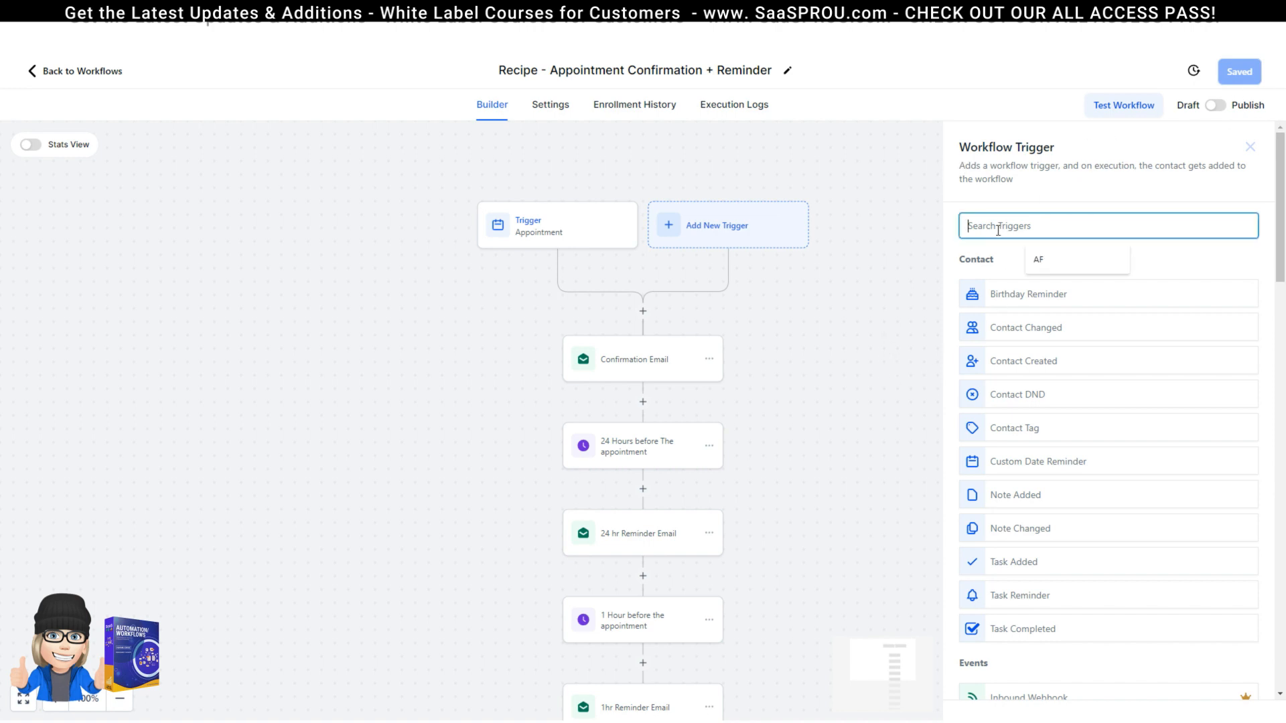
type("AP")
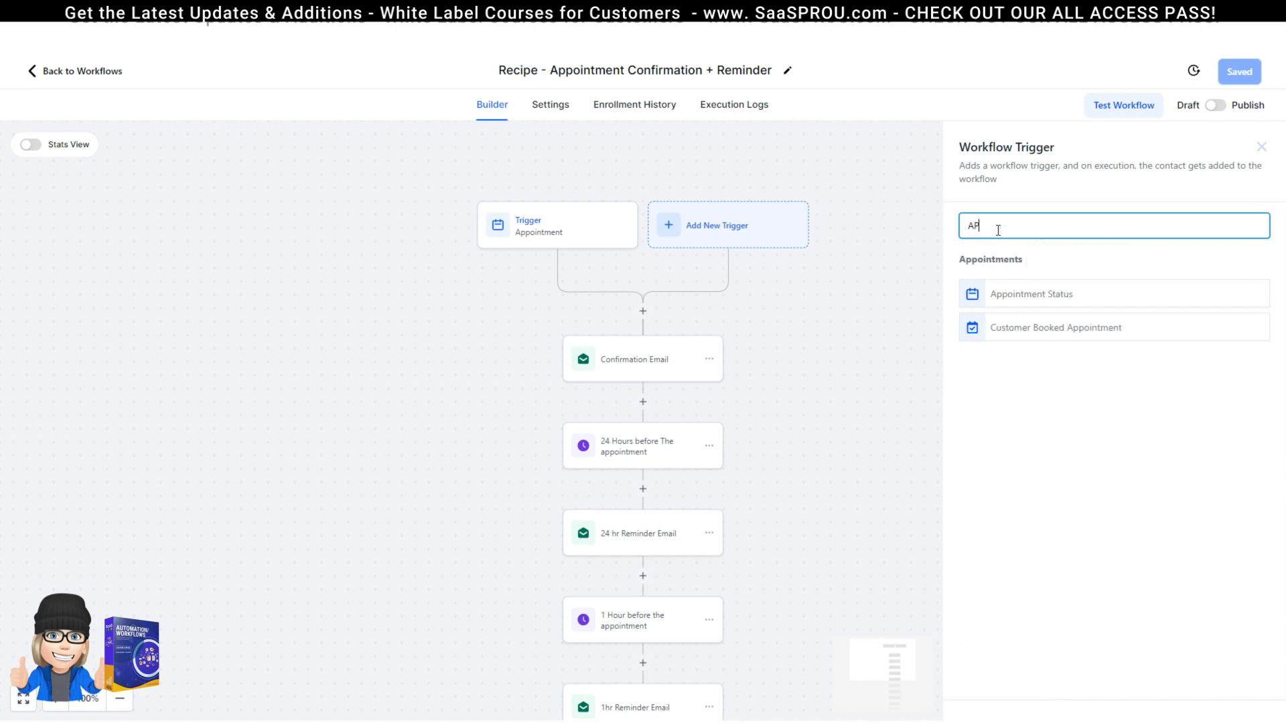
left_click(1044, 296)
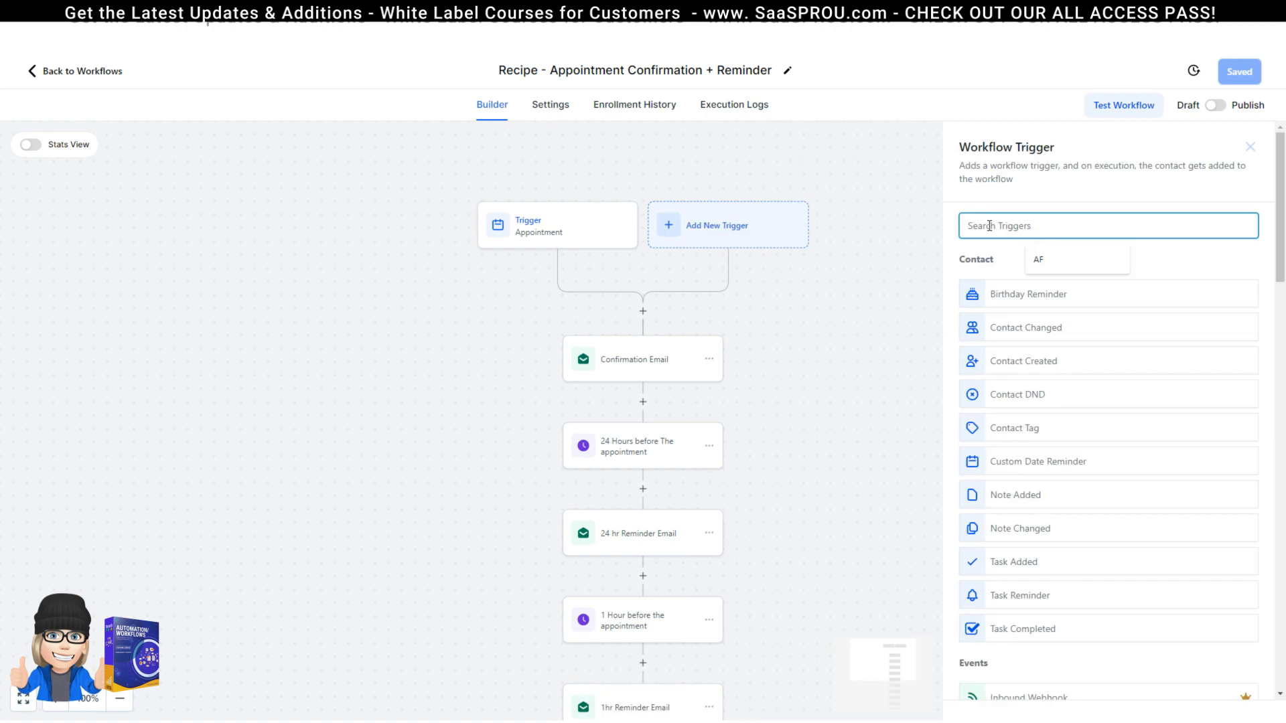
type("APP")
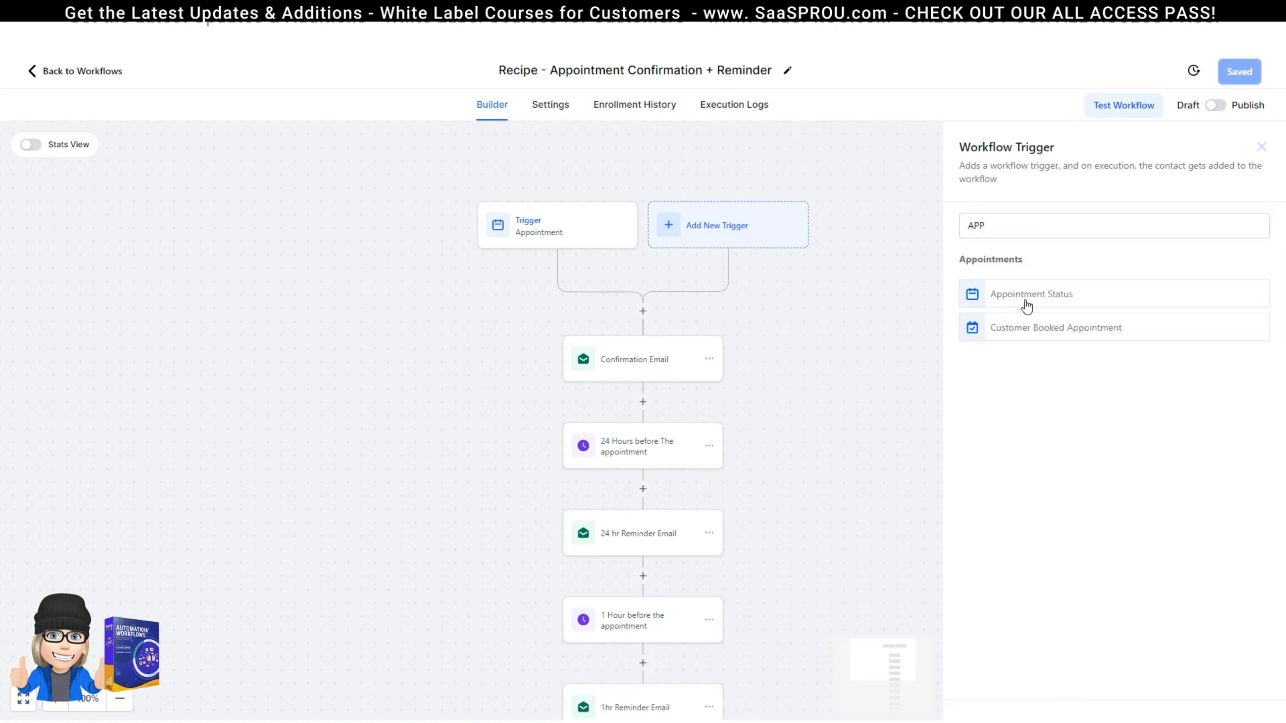
left_click(1025, 301)
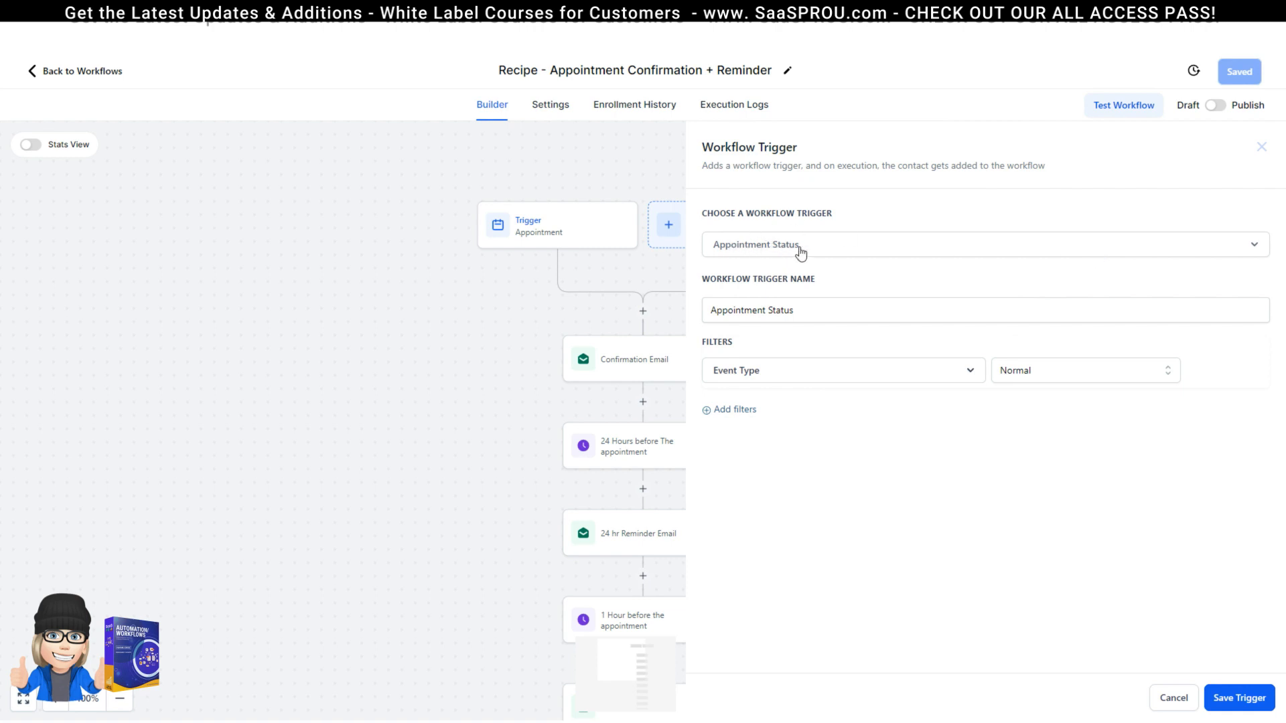
Rename the new Appointment Status trigger as "Appointment Confirmed".
left_click_drag(710, 306, 822, 309)
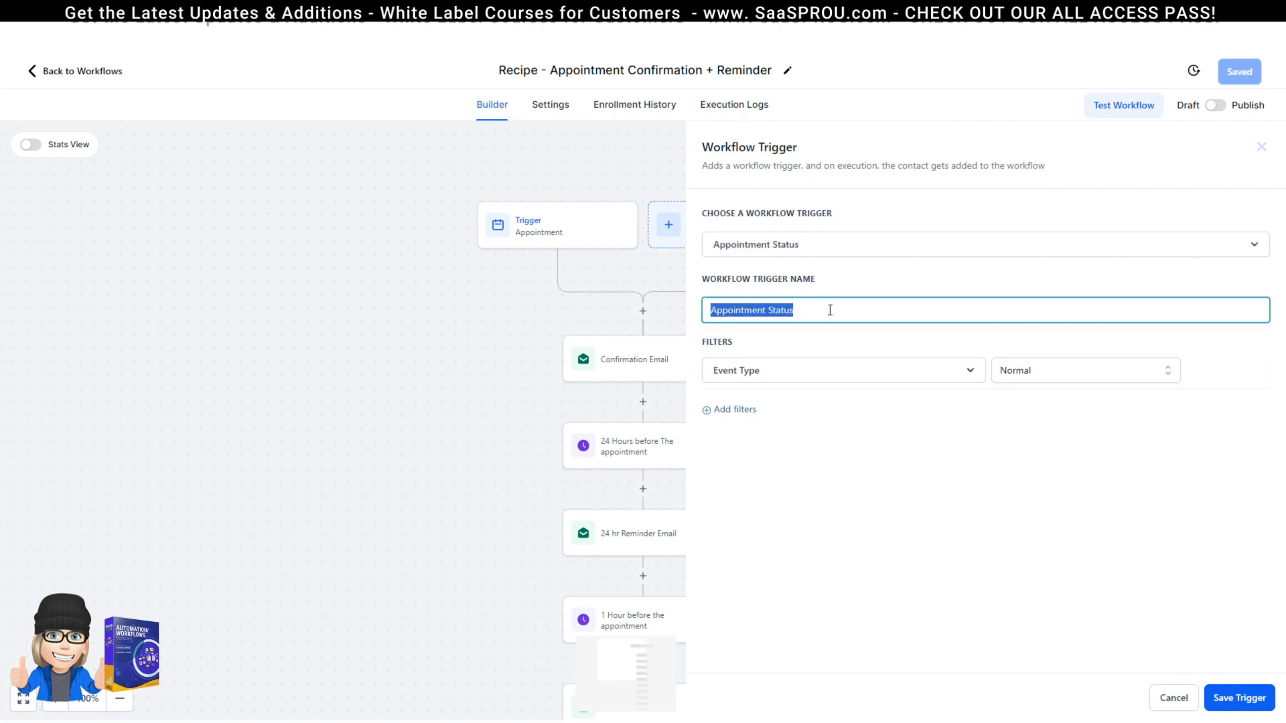
left_click_drag(807, 312, 708, 302)
left_click(793, 310)
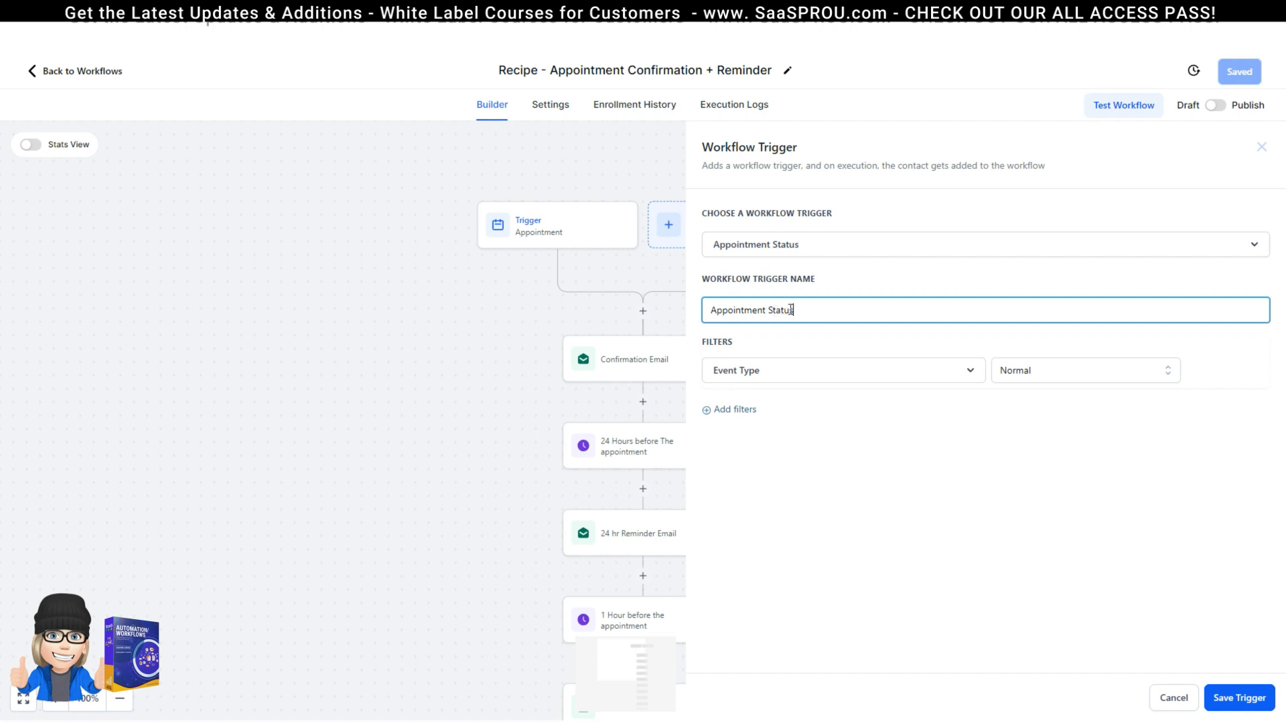
left_click_drag(795, 310, 771, 306)
type("Confirmed")
left_click(1040, 380)
left_click(1038, 377)
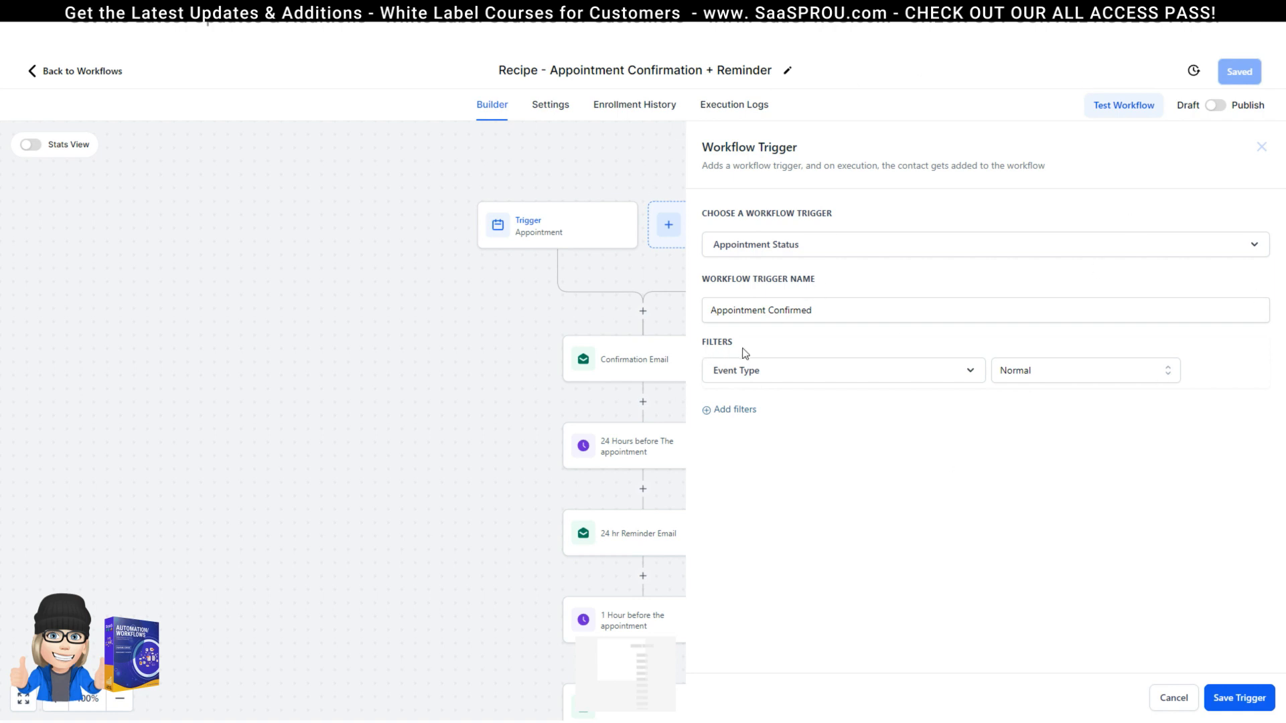
Add a filter to the Appointment Confirmed trigger that limits it to appointments in the CLASS calendar.
left_click(725, 412)
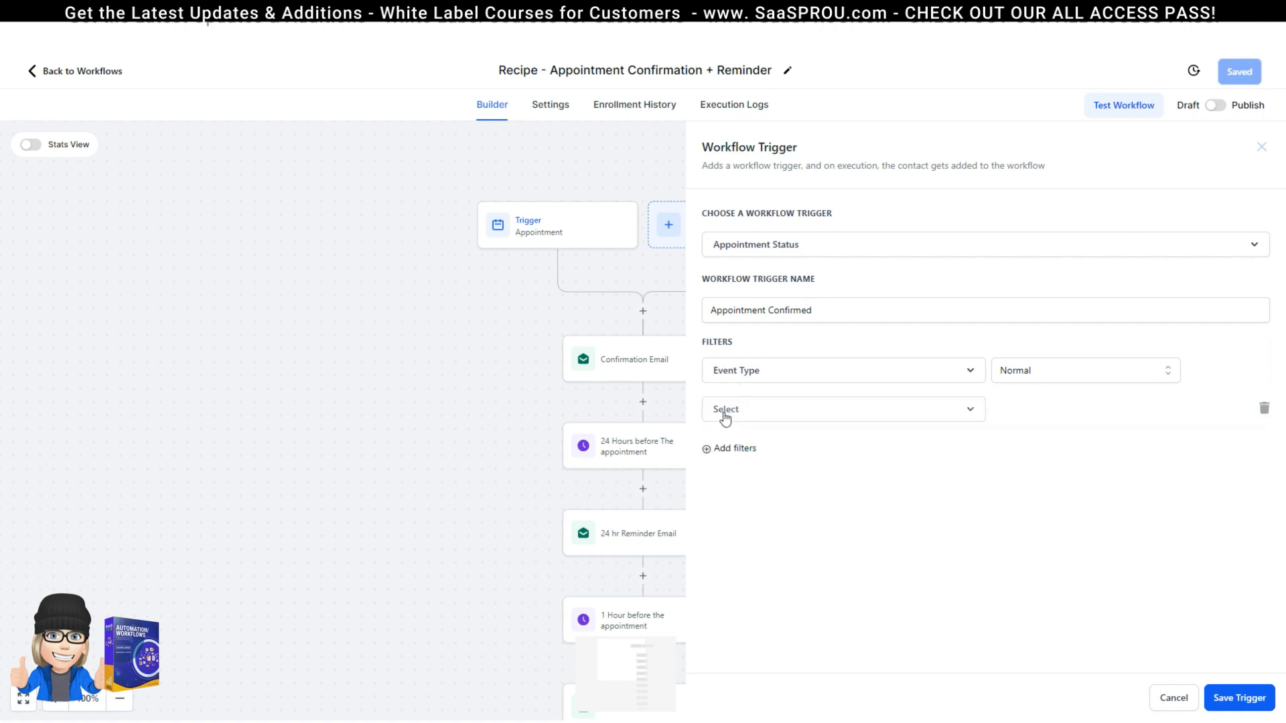
left_click(724, 412)
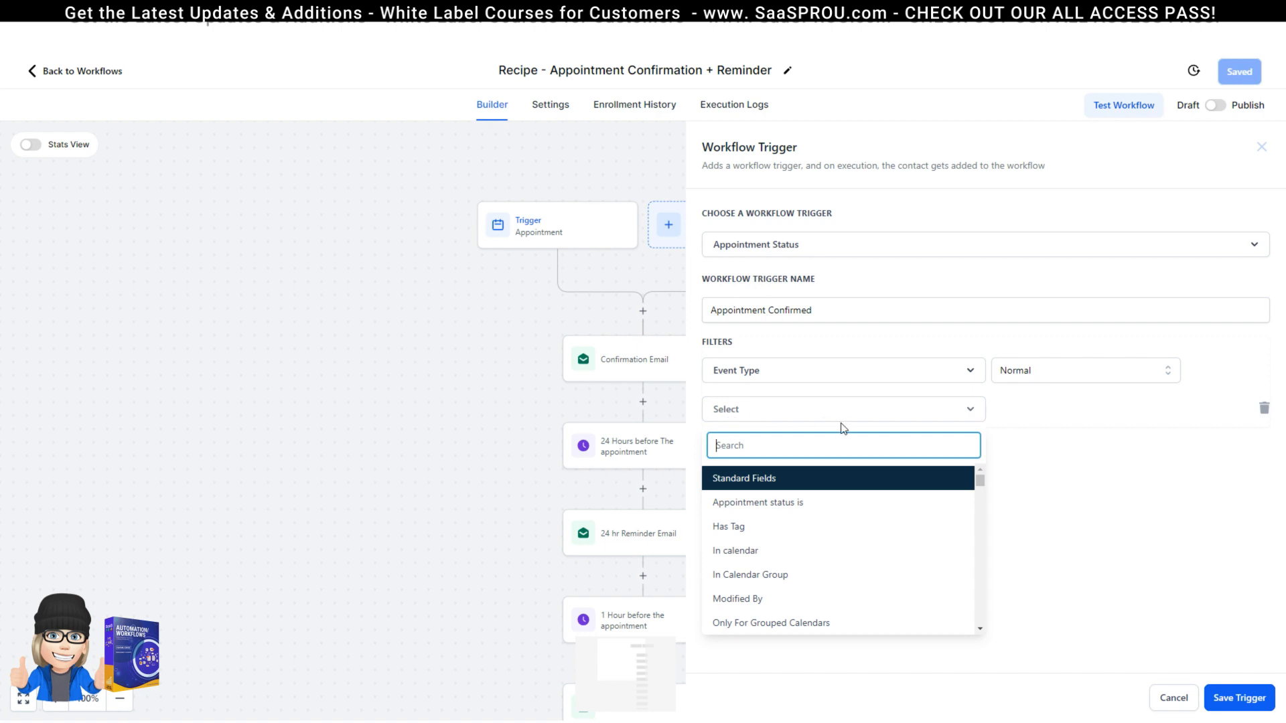
left_click(812, 513)
left_click(1076, 414)
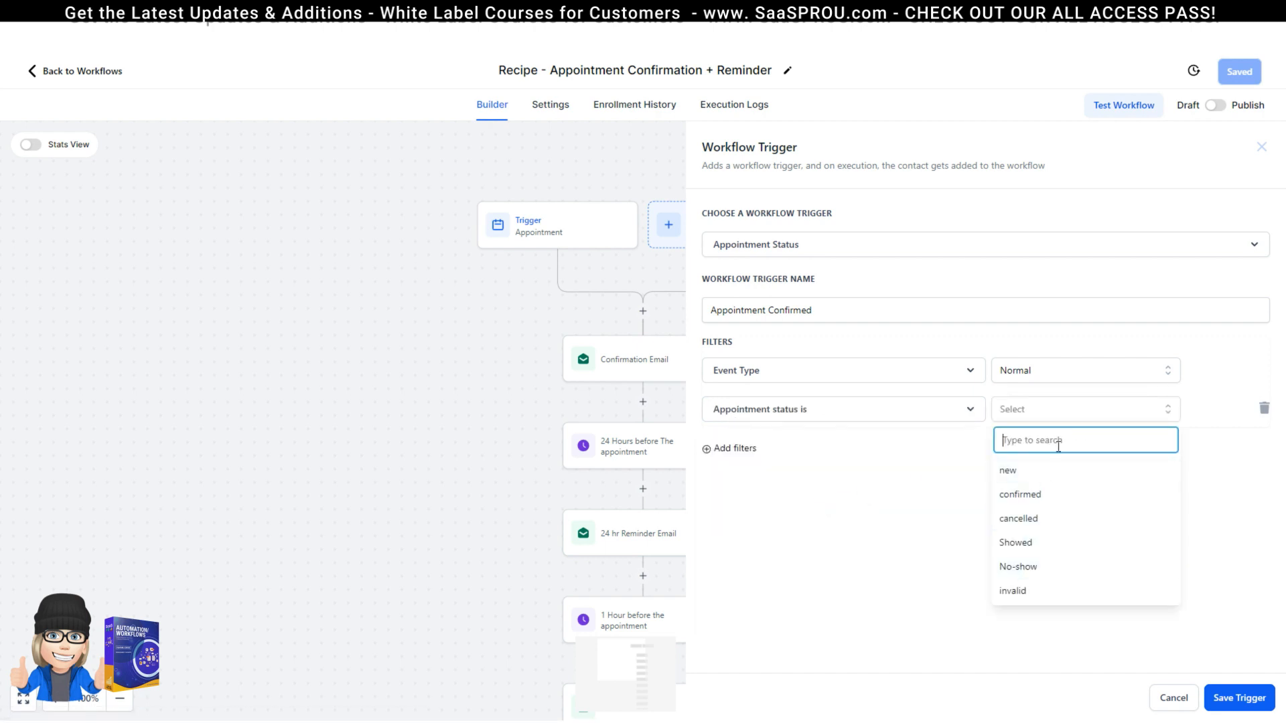
left_click(750, 412)
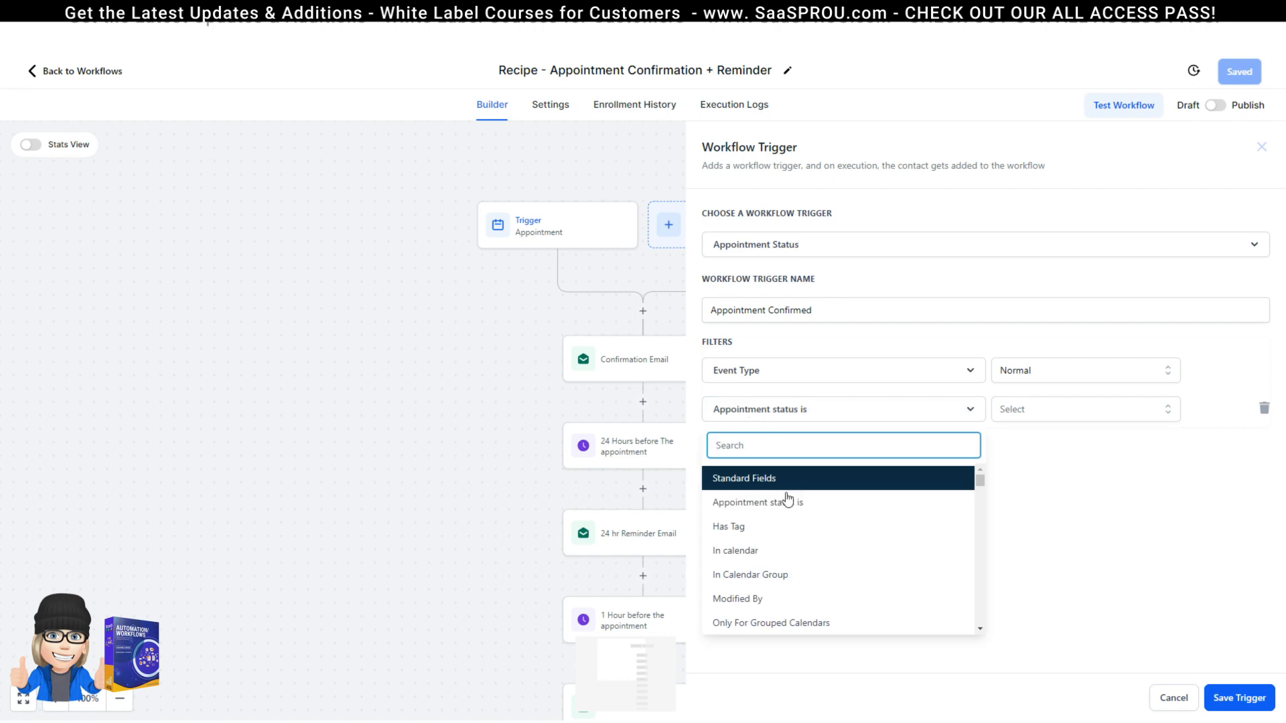
left_click(741, 552)
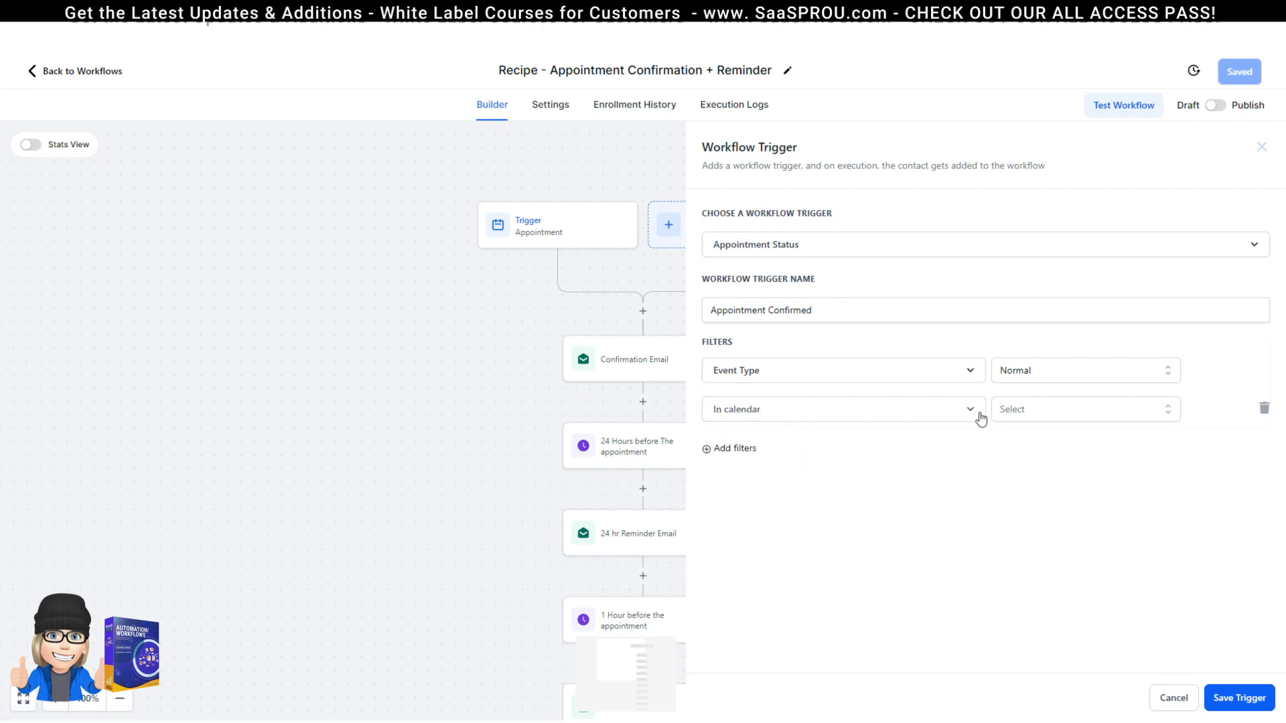
left_click(1032, 416)
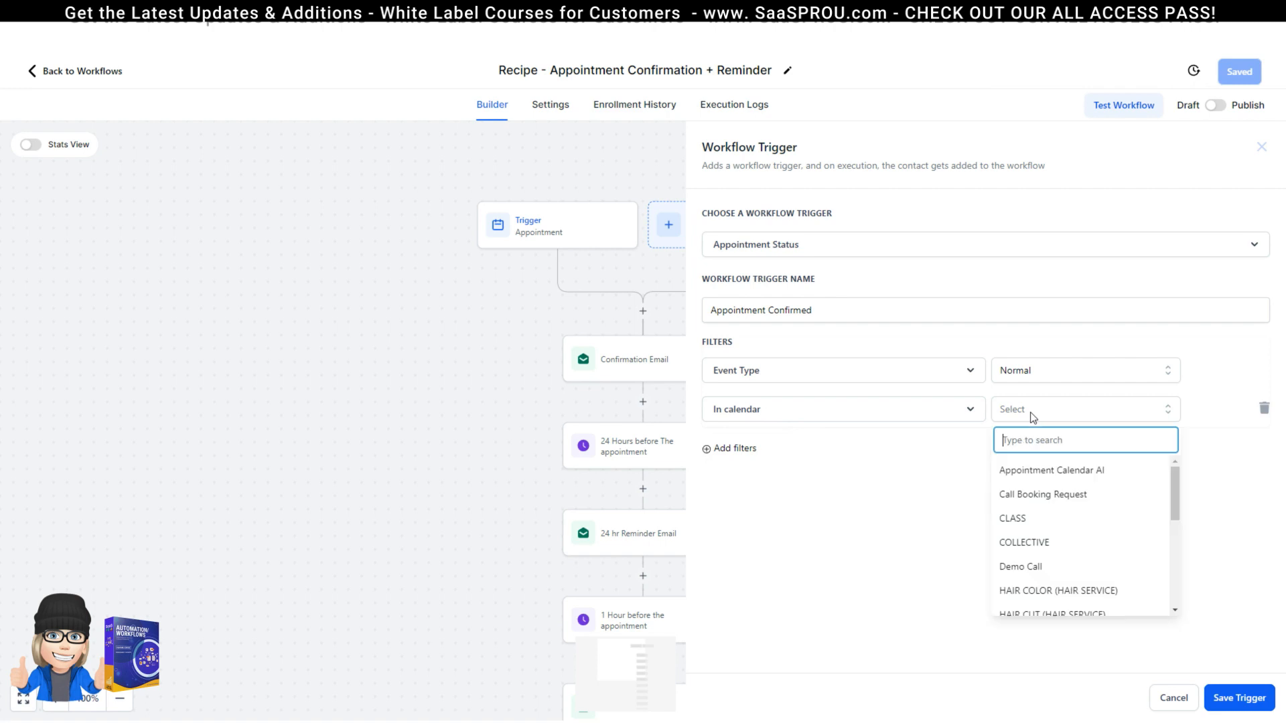
left_click(1043, 522)
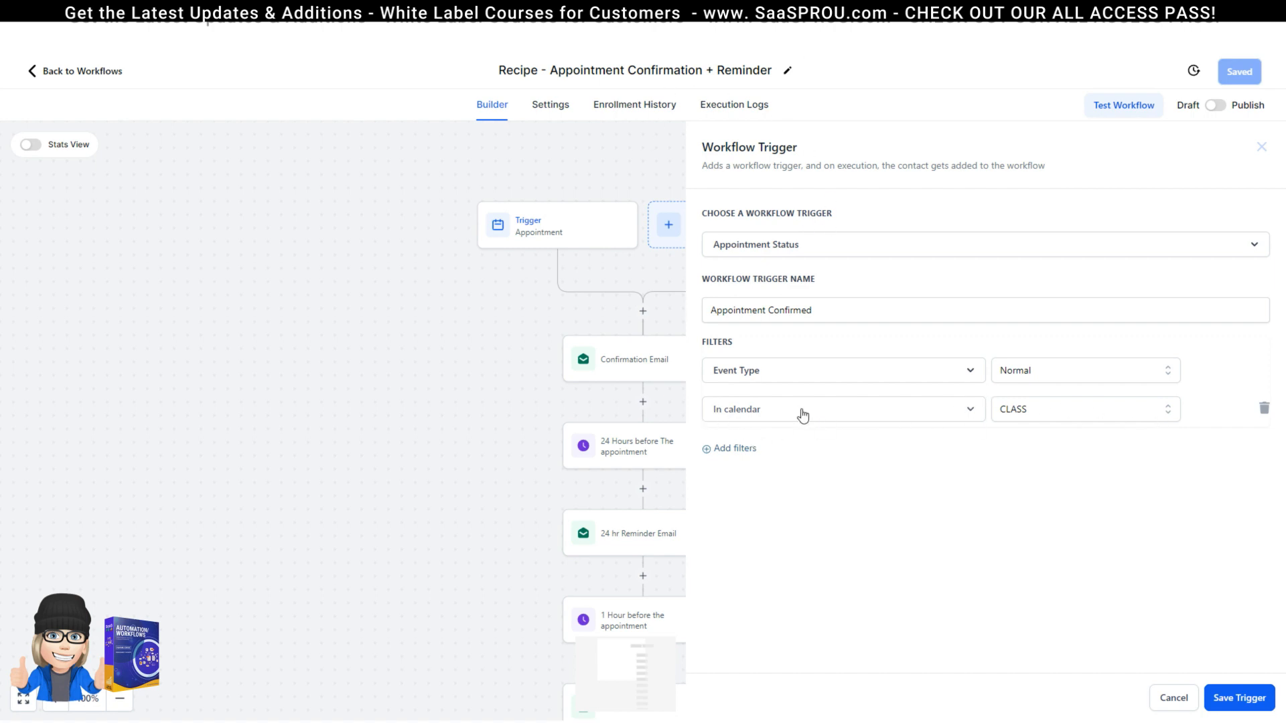
Add a second filter requiring the appointment status to be confirmed, and save the trigger.
left_click(747, 455)
left_click(755, 458)
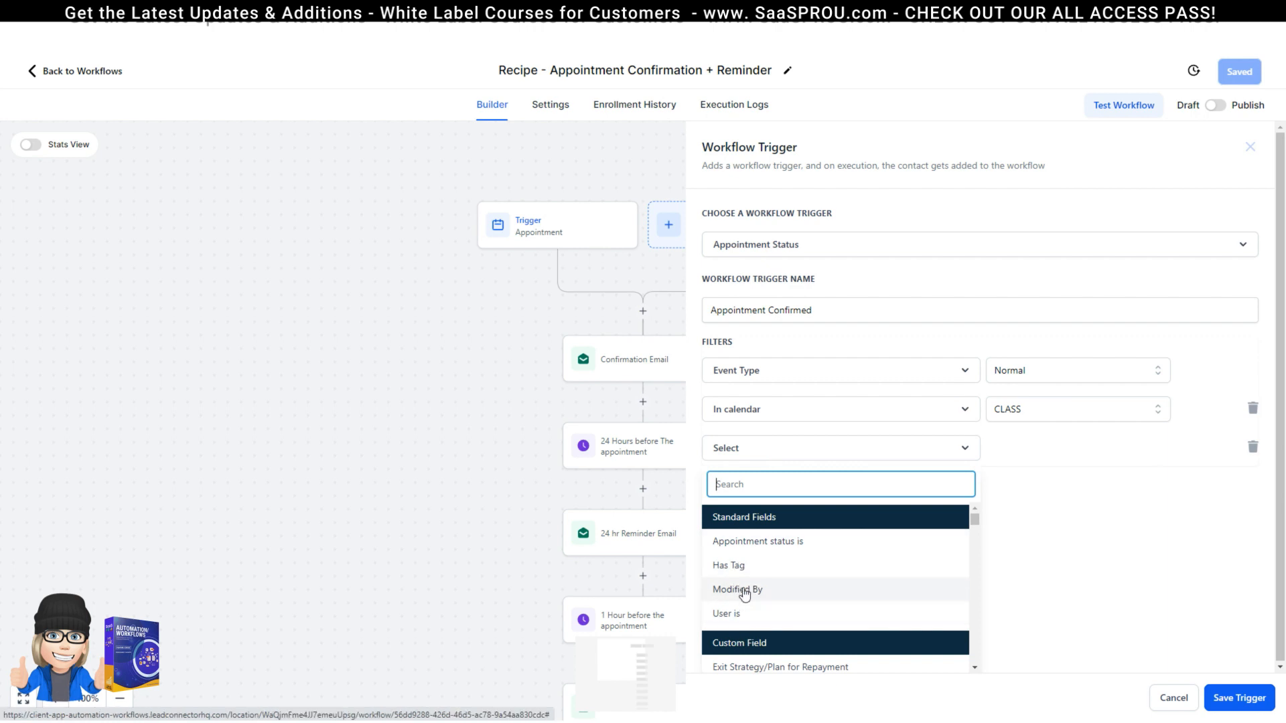
left_click(745, 541)
left_click(1048, 455)
left_click(1055, 539)
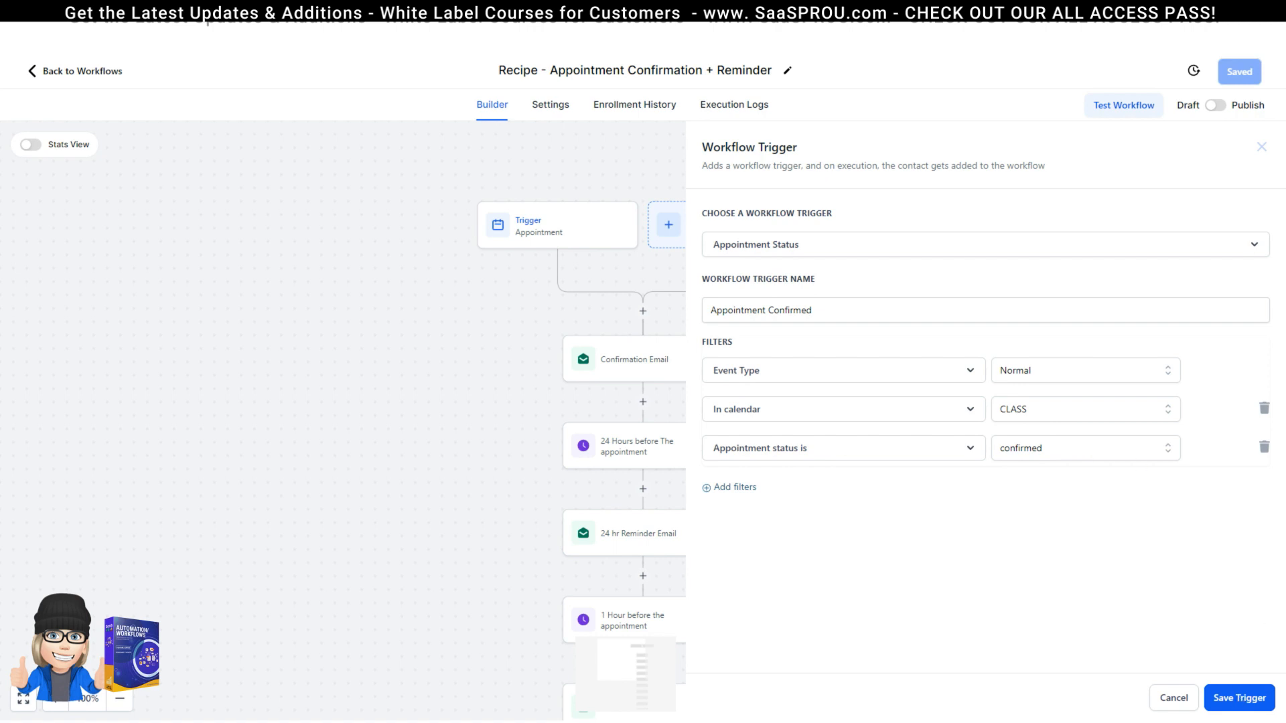
left_click(1251, 709)
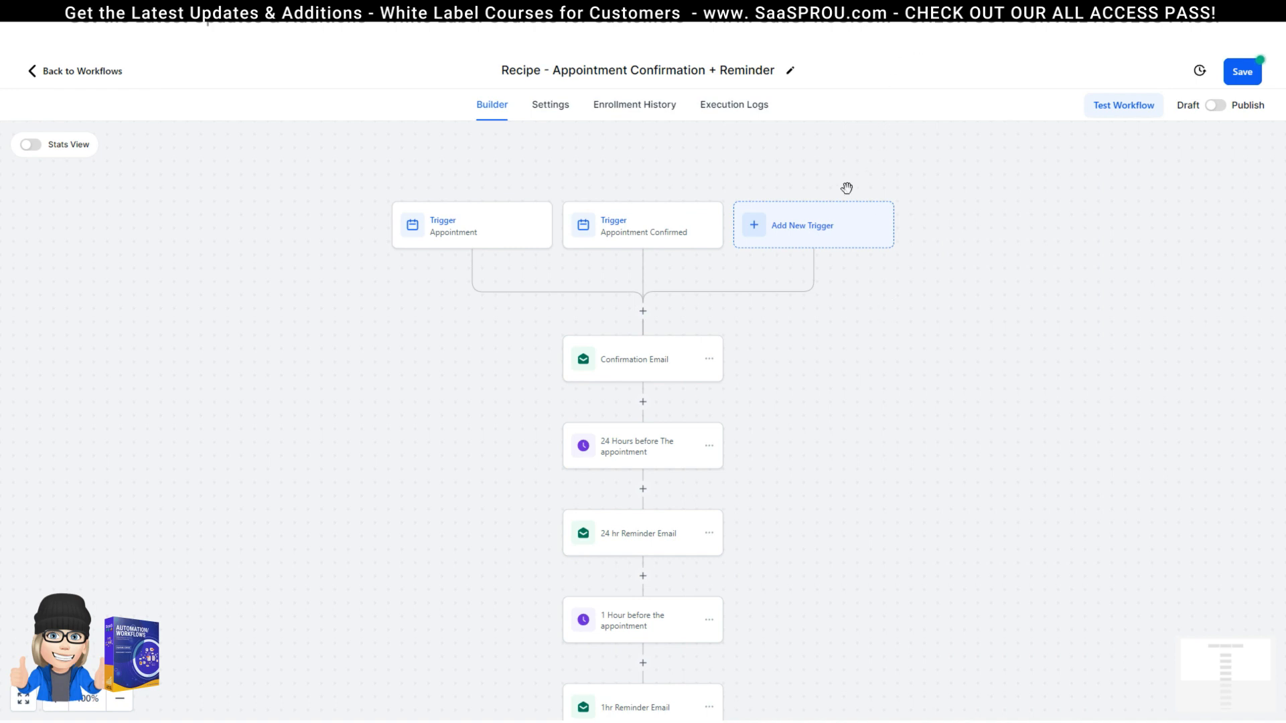
Add a new Contact Tag trigger to the workflow and name it "Contact Tag is appointment".
left_click(797, 231)
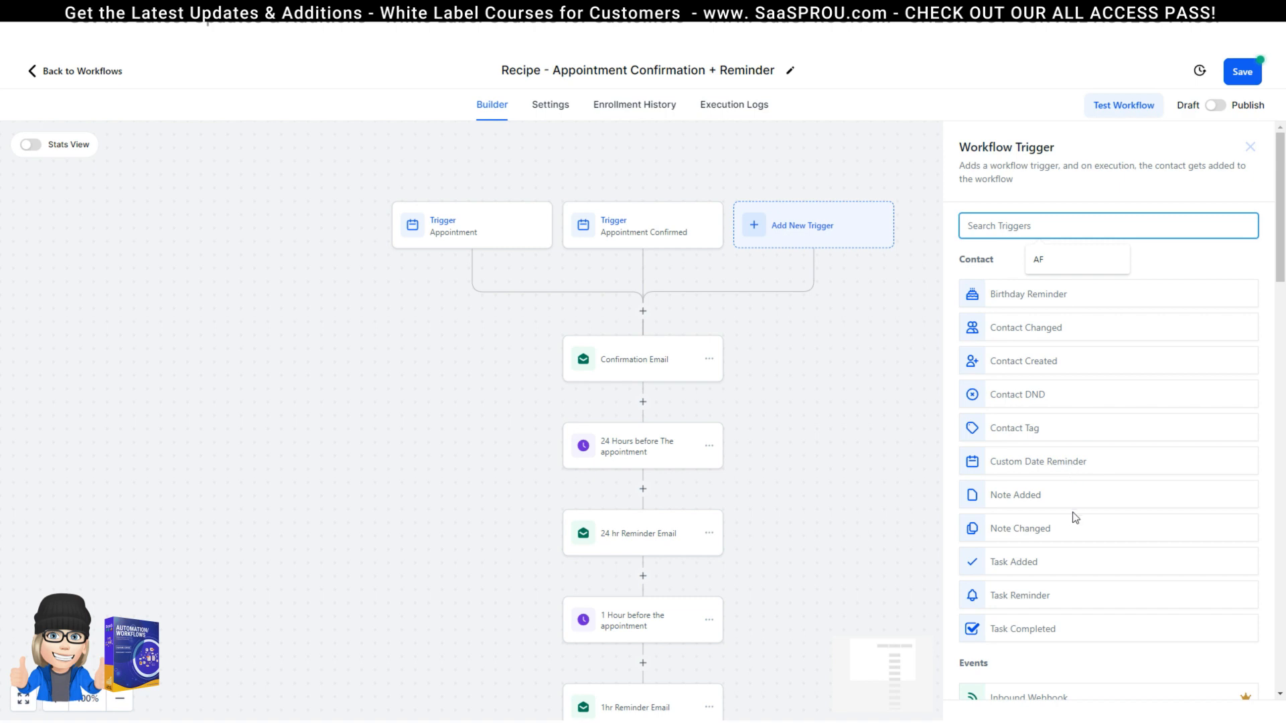
left_click(1031, 429)
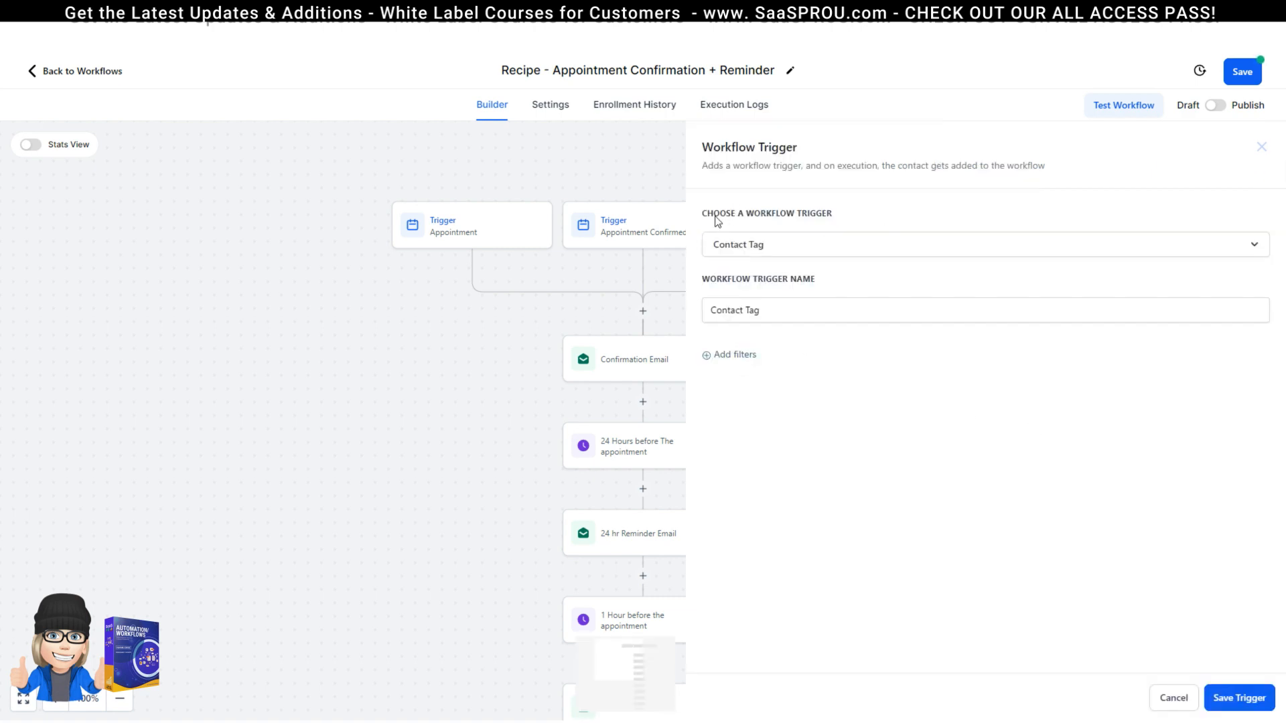
left_click(770, 312)
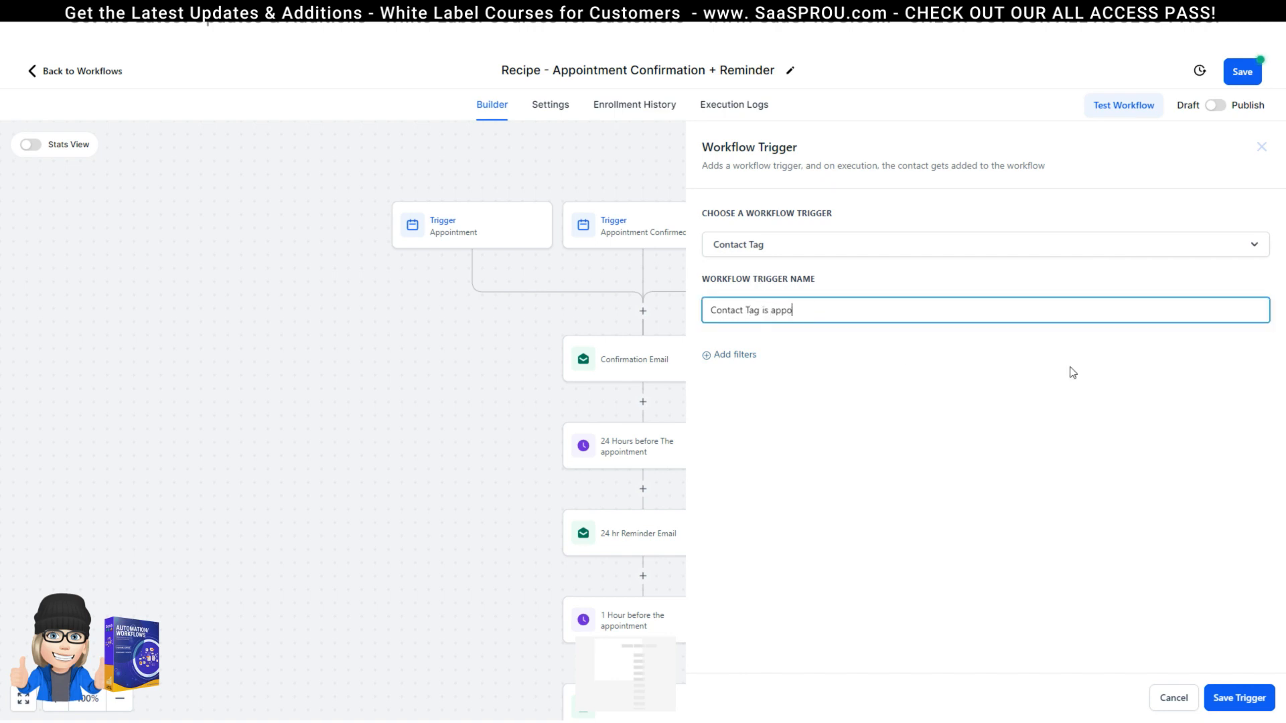
Add a Tag Added filter using a new tag "appintment" to the Contact Tag trigger, and save the trigger.
left_click(735, 355)
left_click(750, 371)
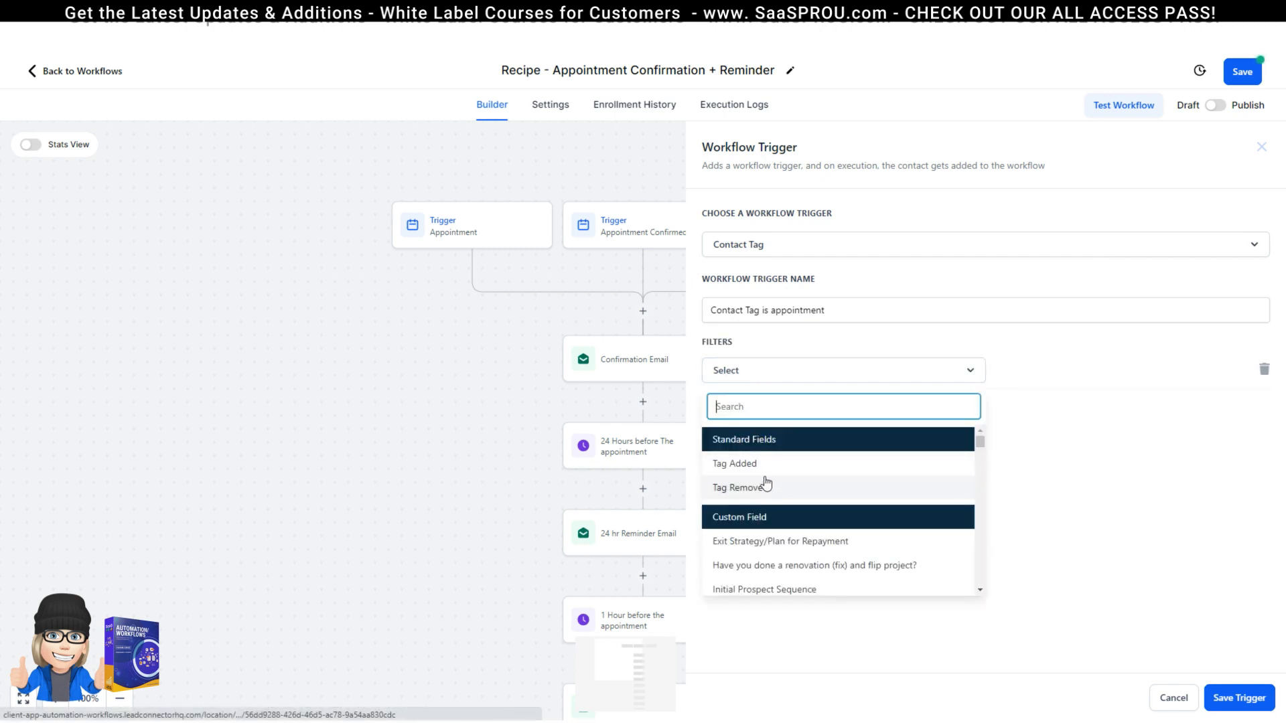
left_click(746, 469)
left_click(1019, 371)
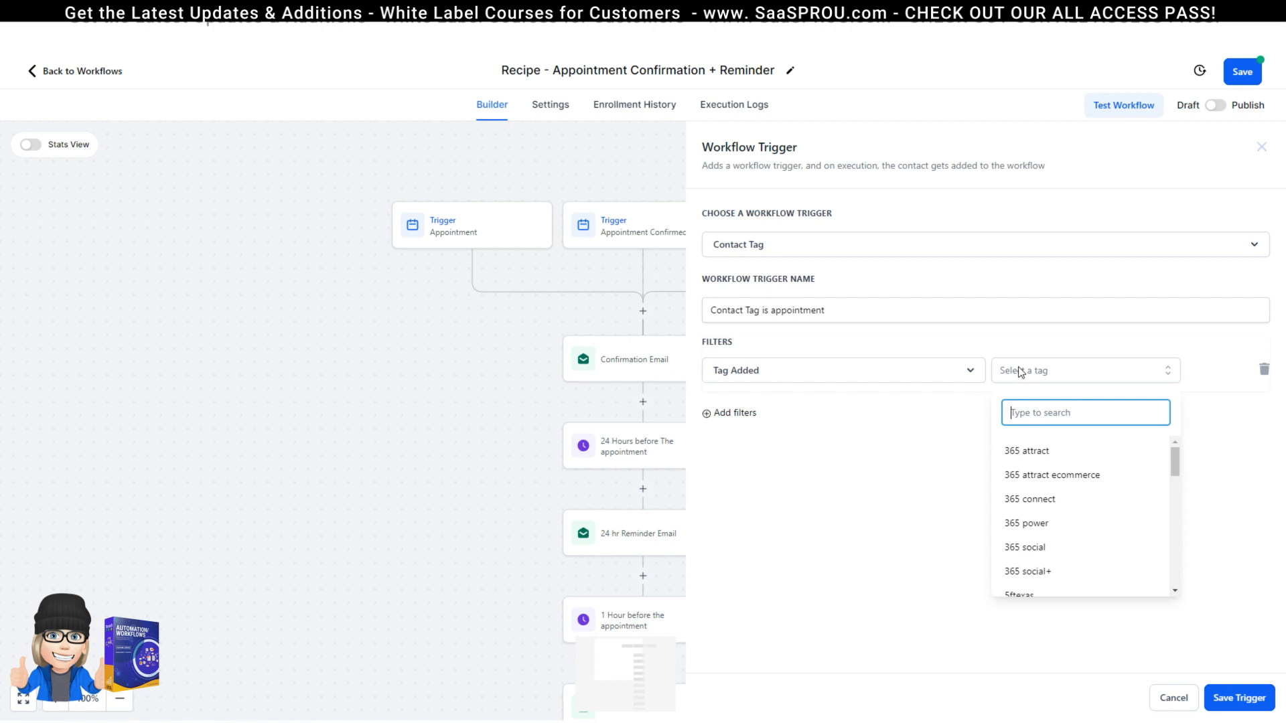
type("app")
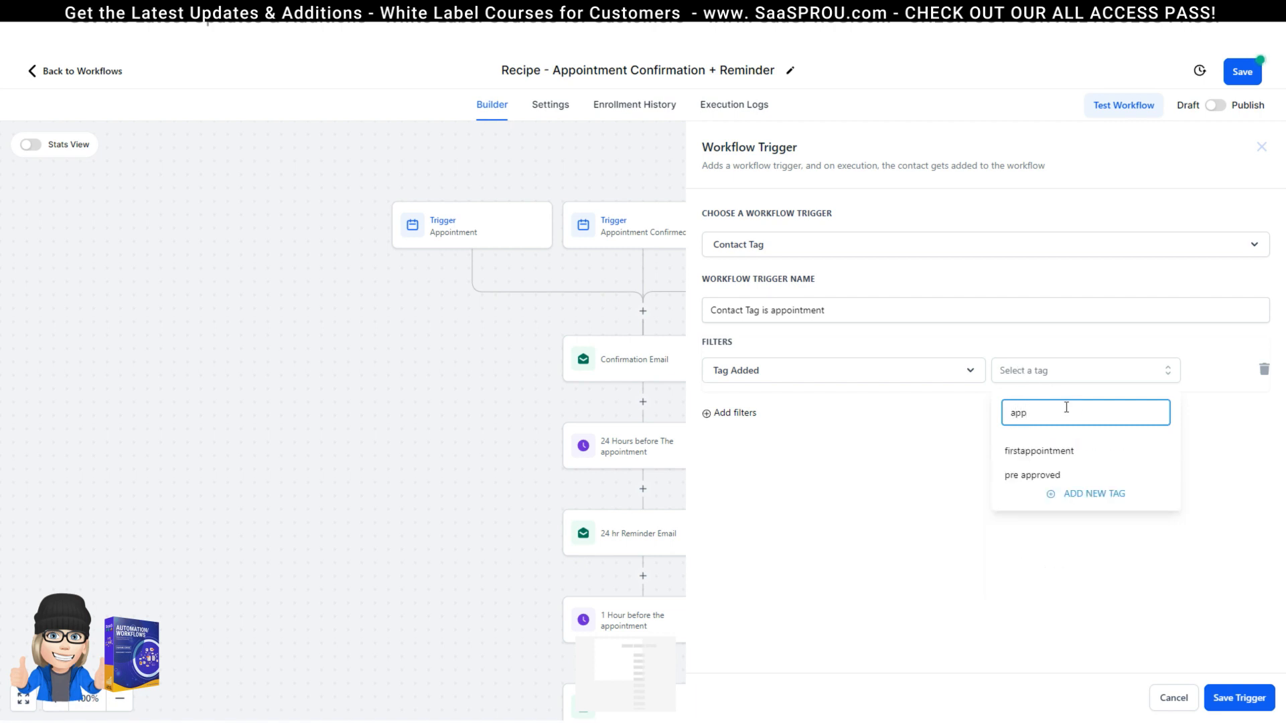
type("intment")
left_click(1096, 447)
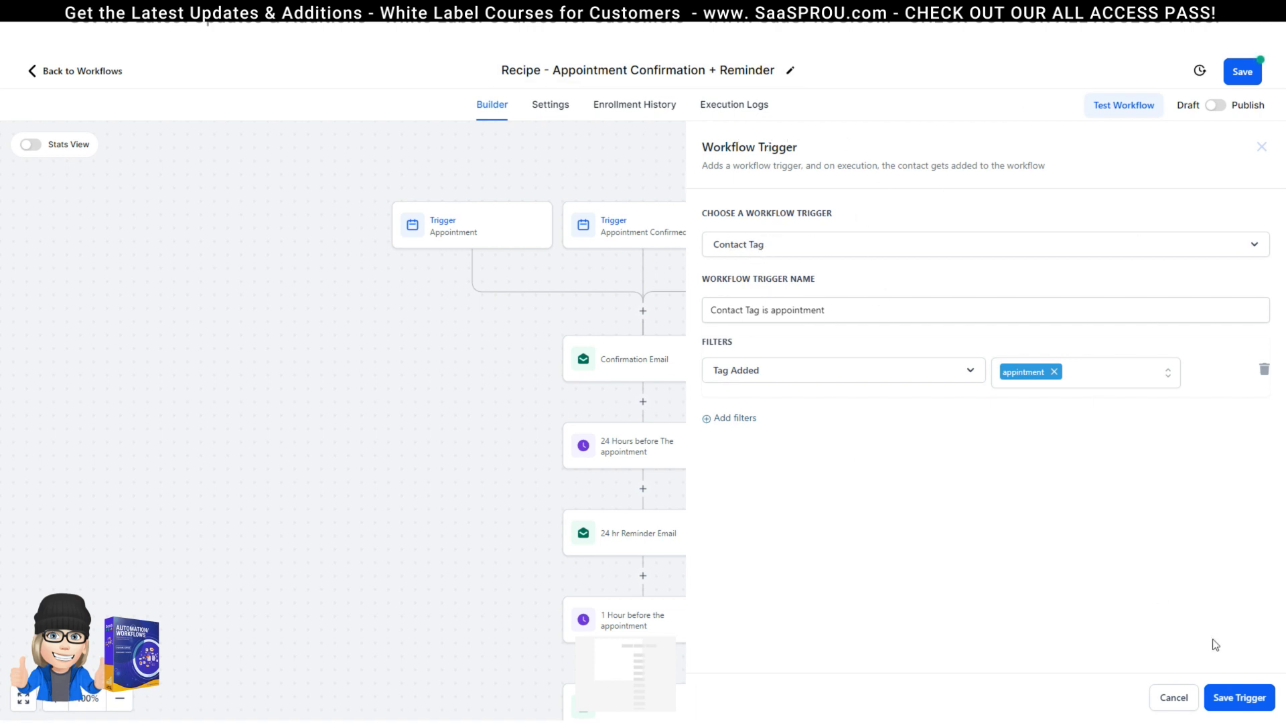
left_click(1240, 698)
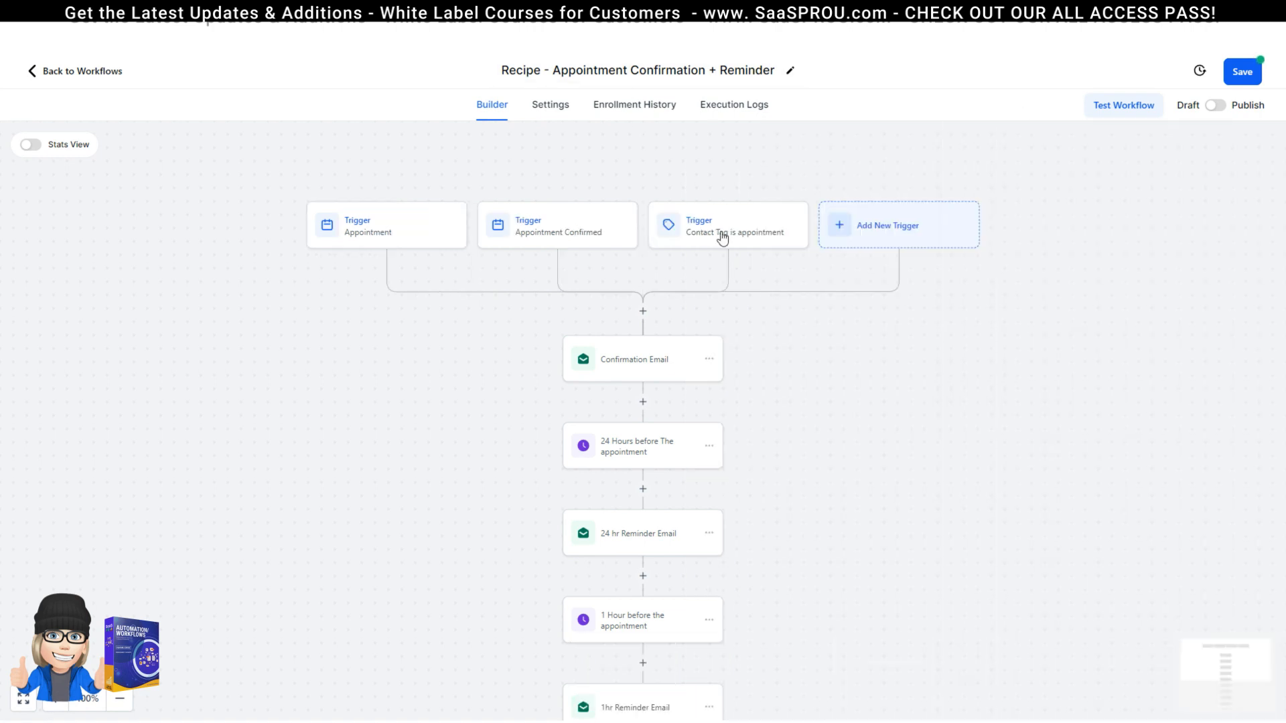
Start a new Form Submitted trigger and name it "Form Submitted Contact".
left_click(883, 234)
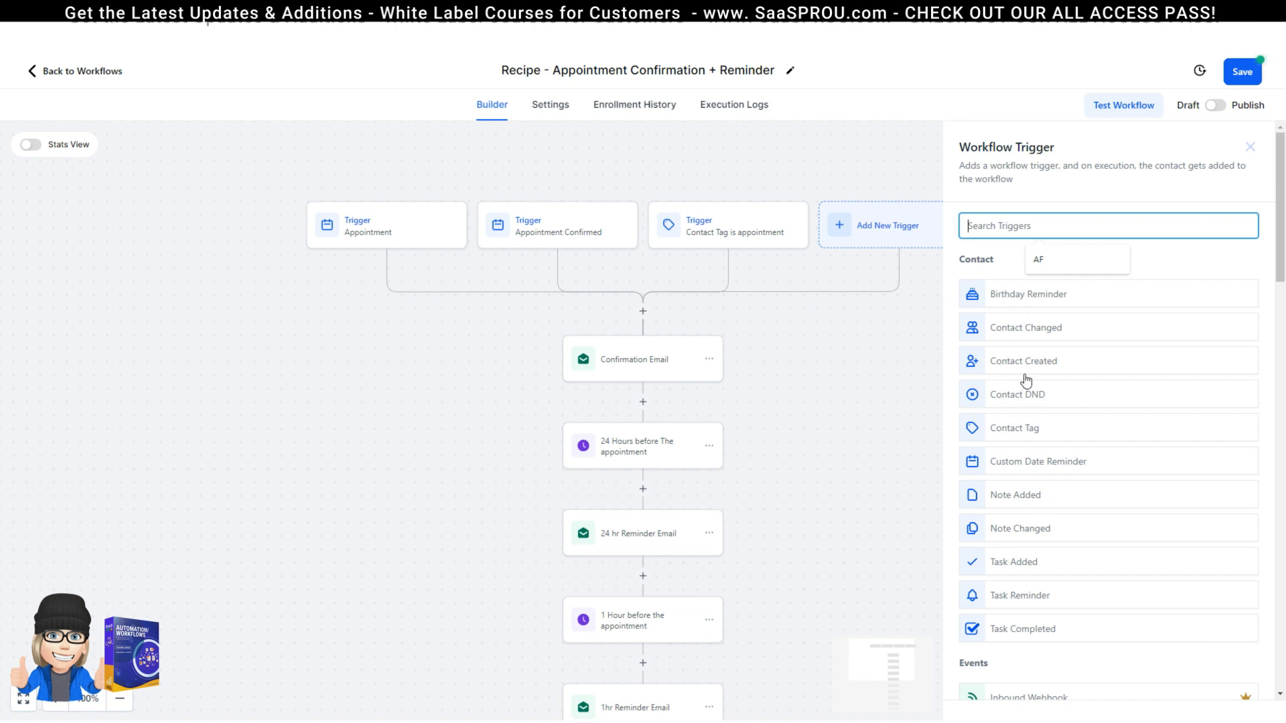
type("form")
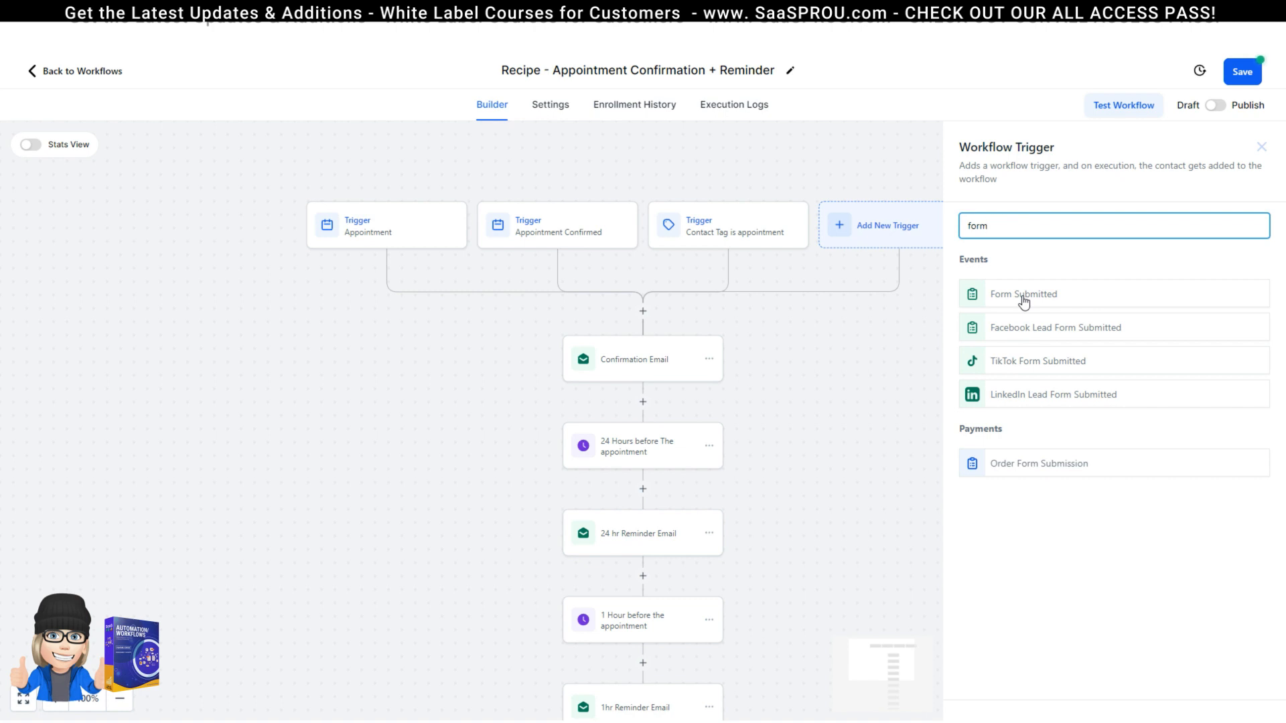
left_click(1024, 301)
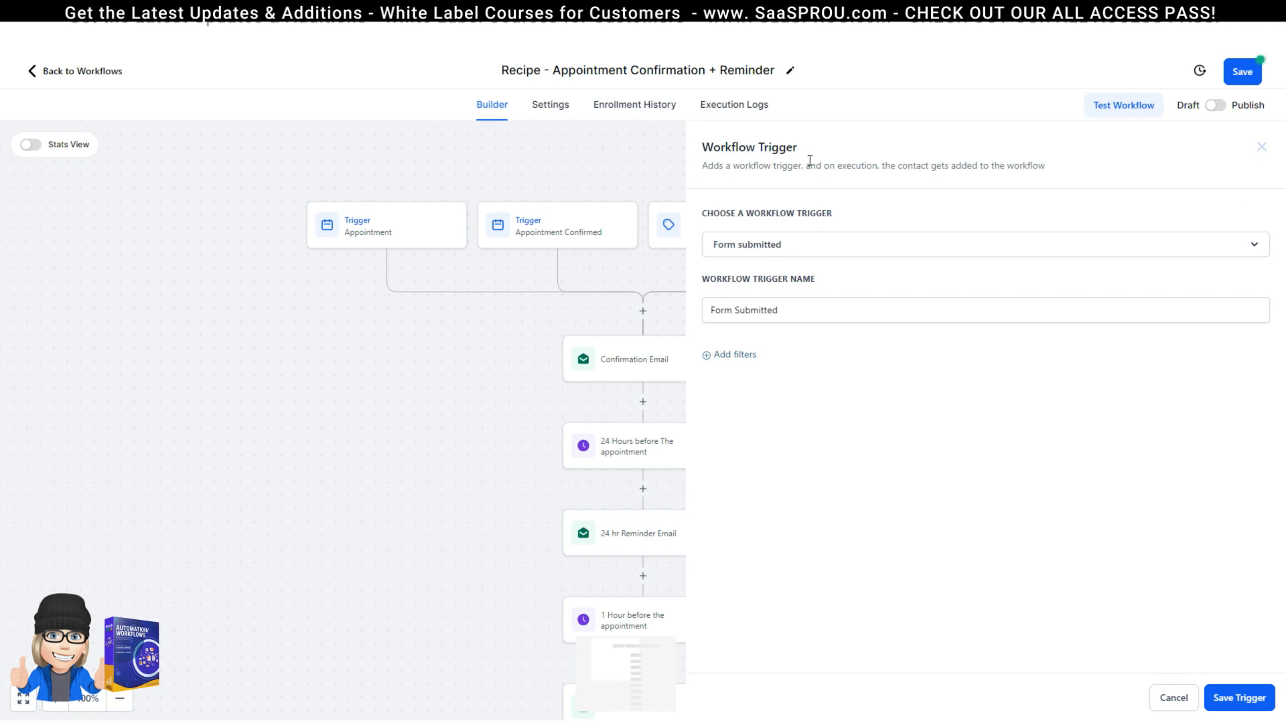
left_click(798, 314)
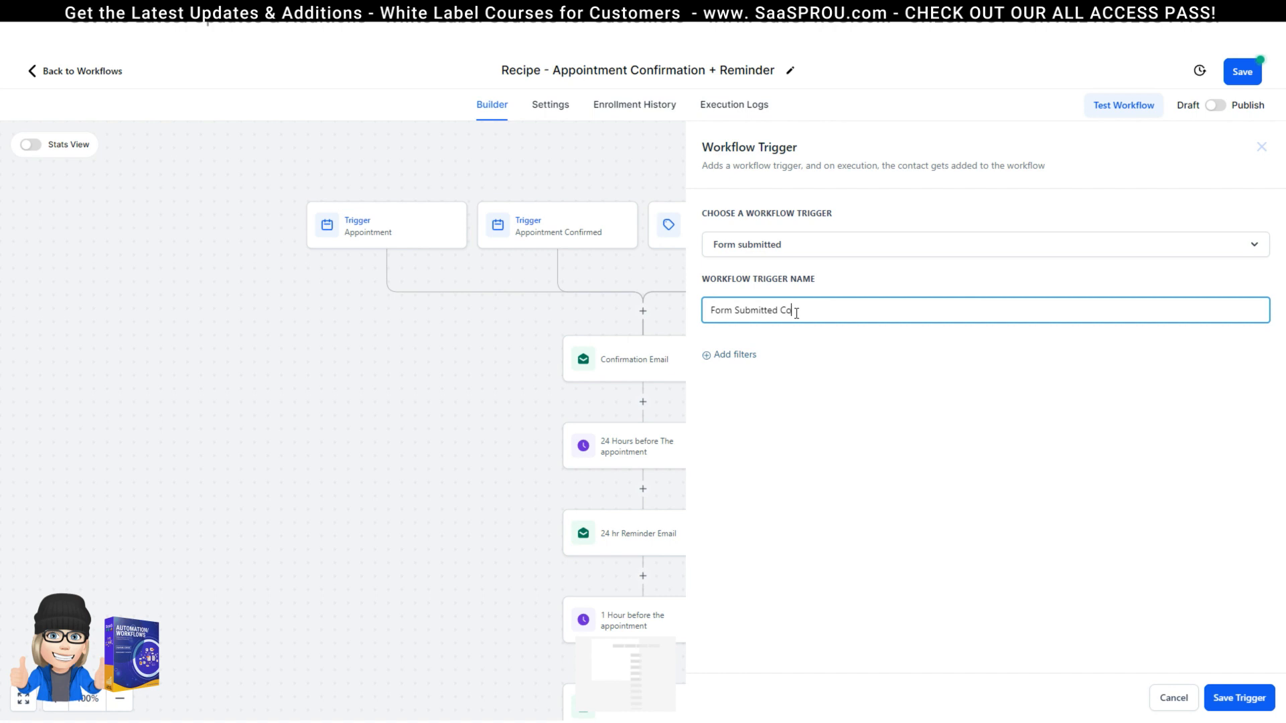
Add a filter limiting the form trigger to the "WEBSITE - Contact Us" form, and discard the trigger without saving.
left_click(733, 355)
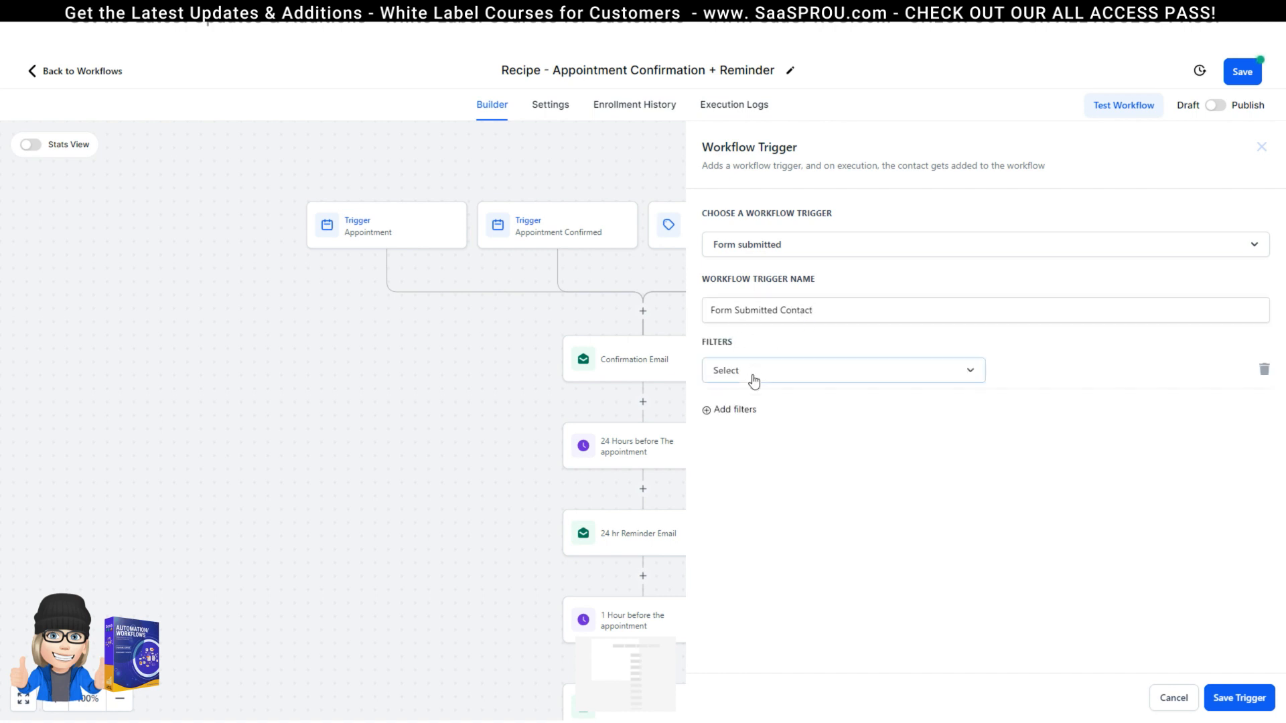
left_click(754, 379)
left_click(730, 464)
left_click(1039, 372)
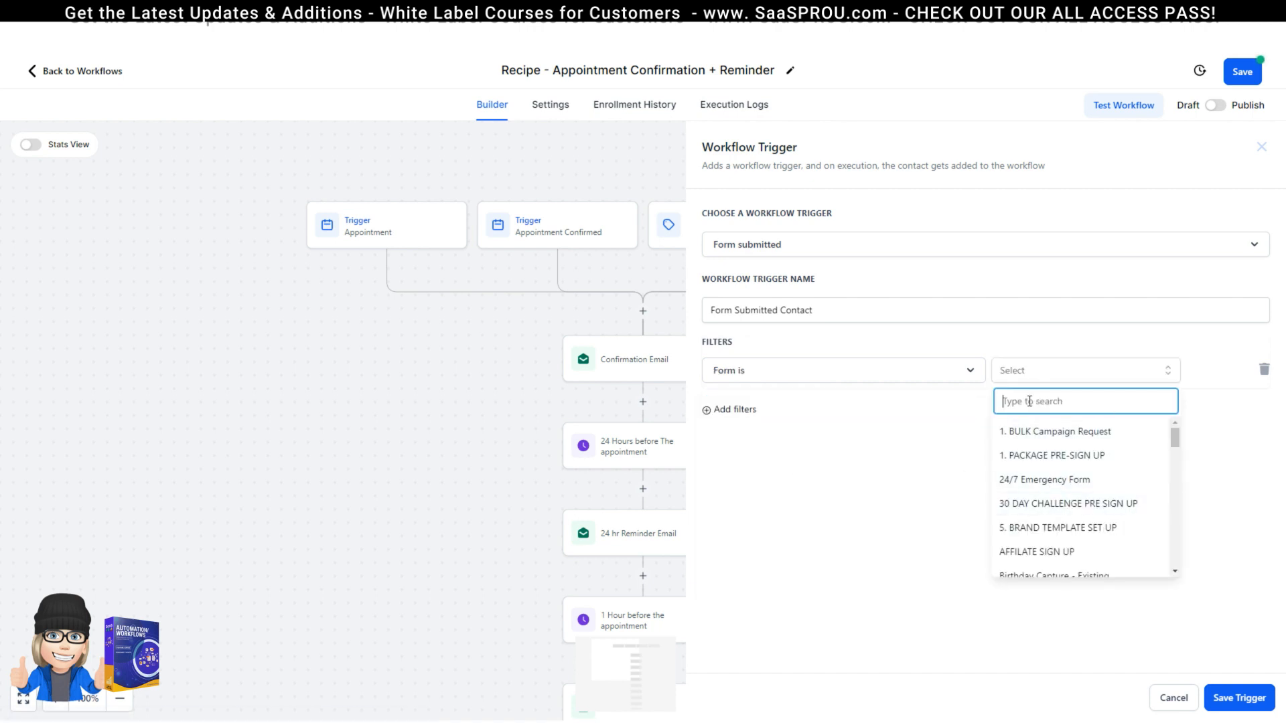
type("wwe")
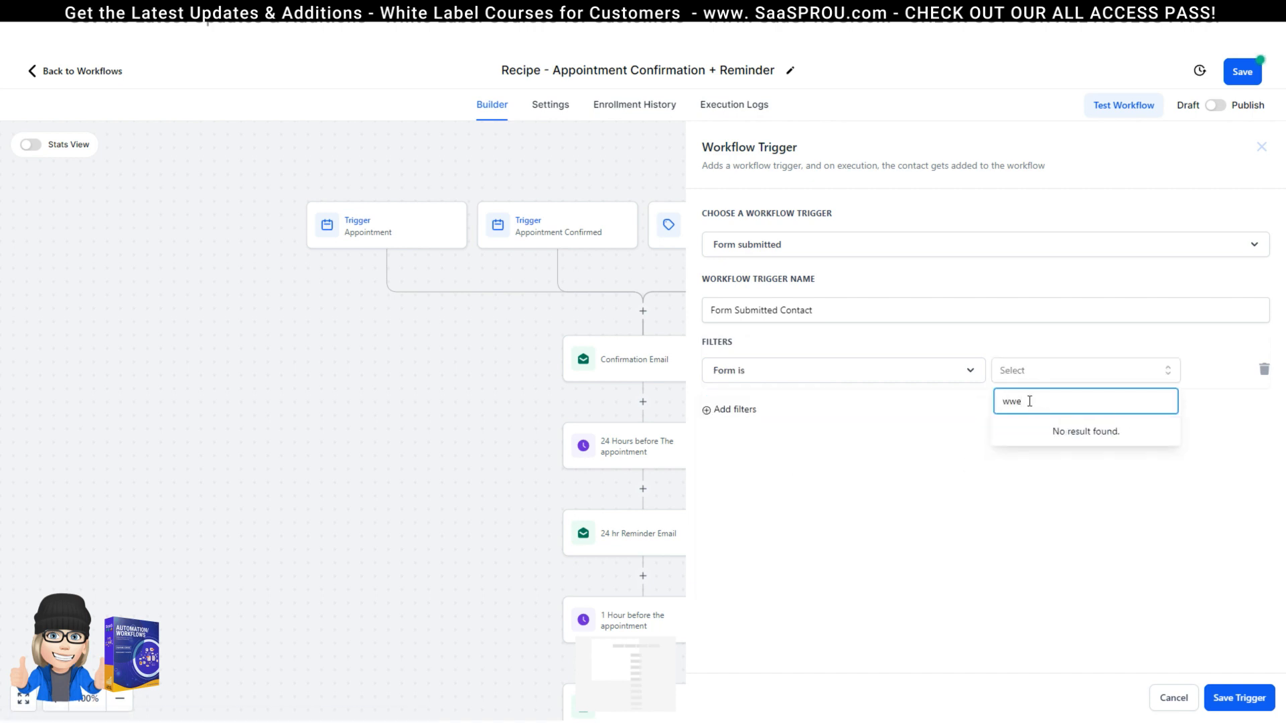
key("BackSpace")
type("eb")
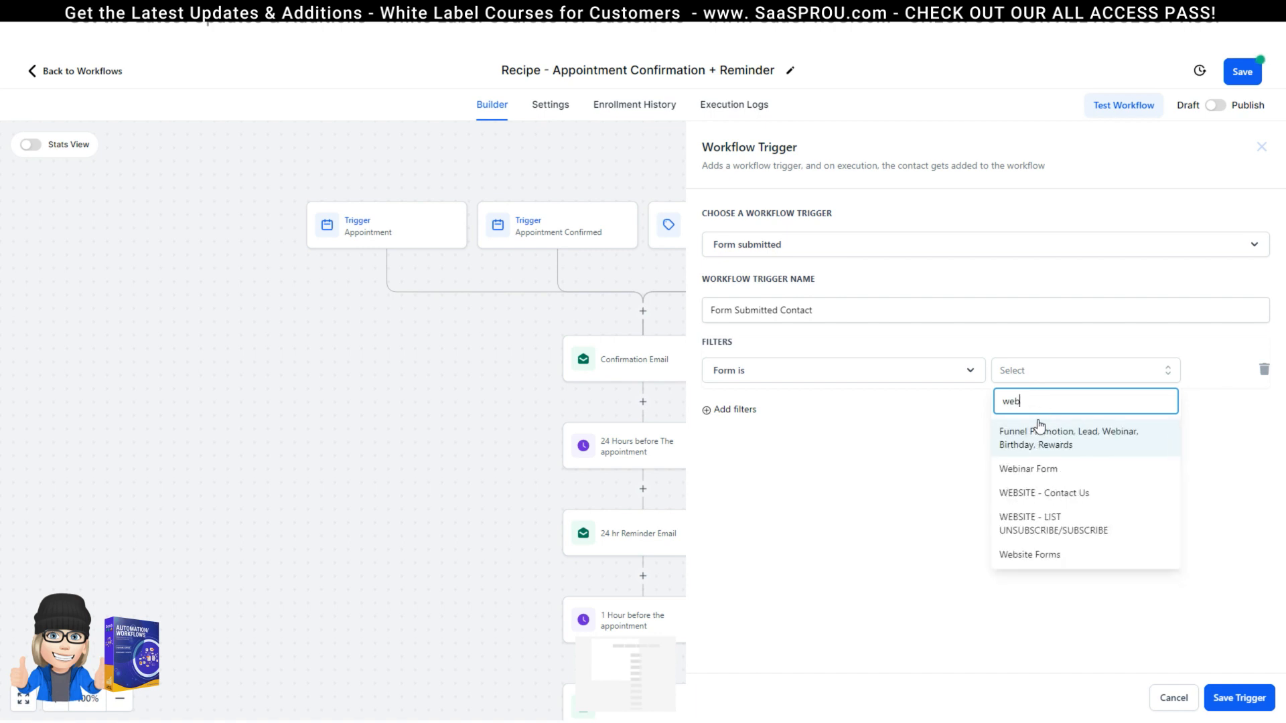
left_click(1070, 495)
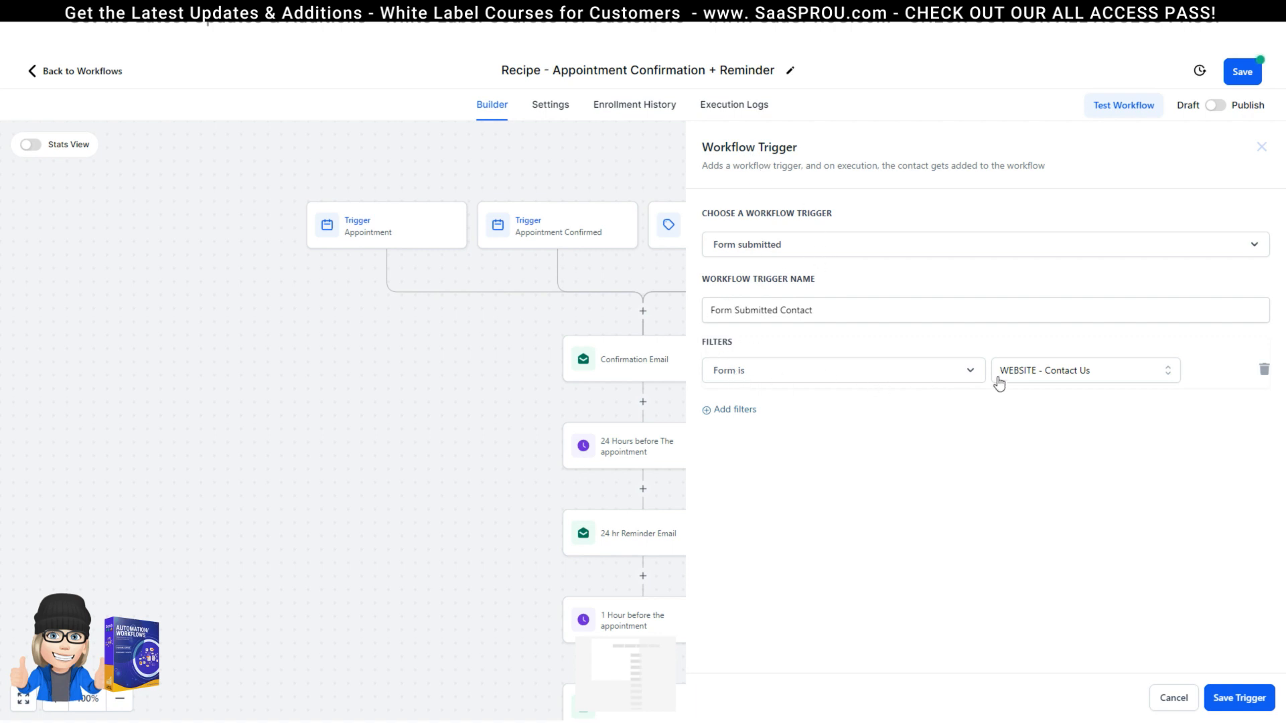
left_click(1167, 690)
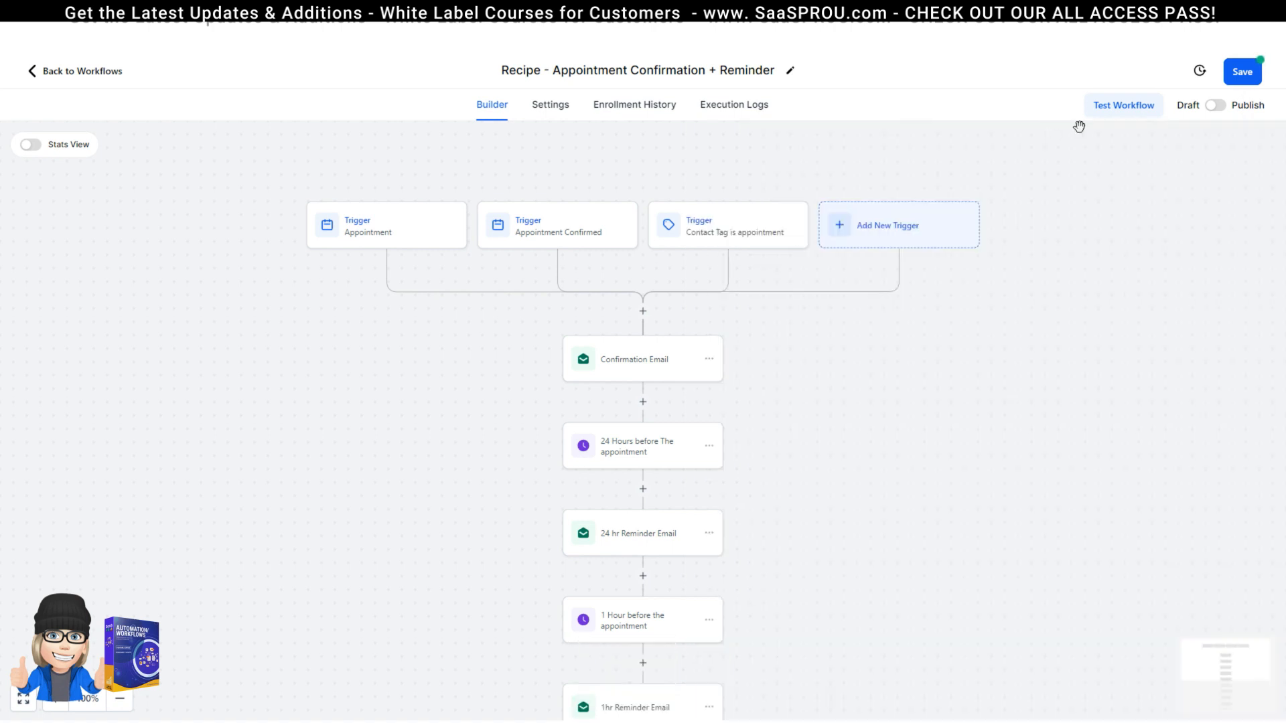
Start a new Customer Replied trigger from the Events group of workflow triggers.
left_click(936, 237)
scroll(1036, 447, "down", 20)
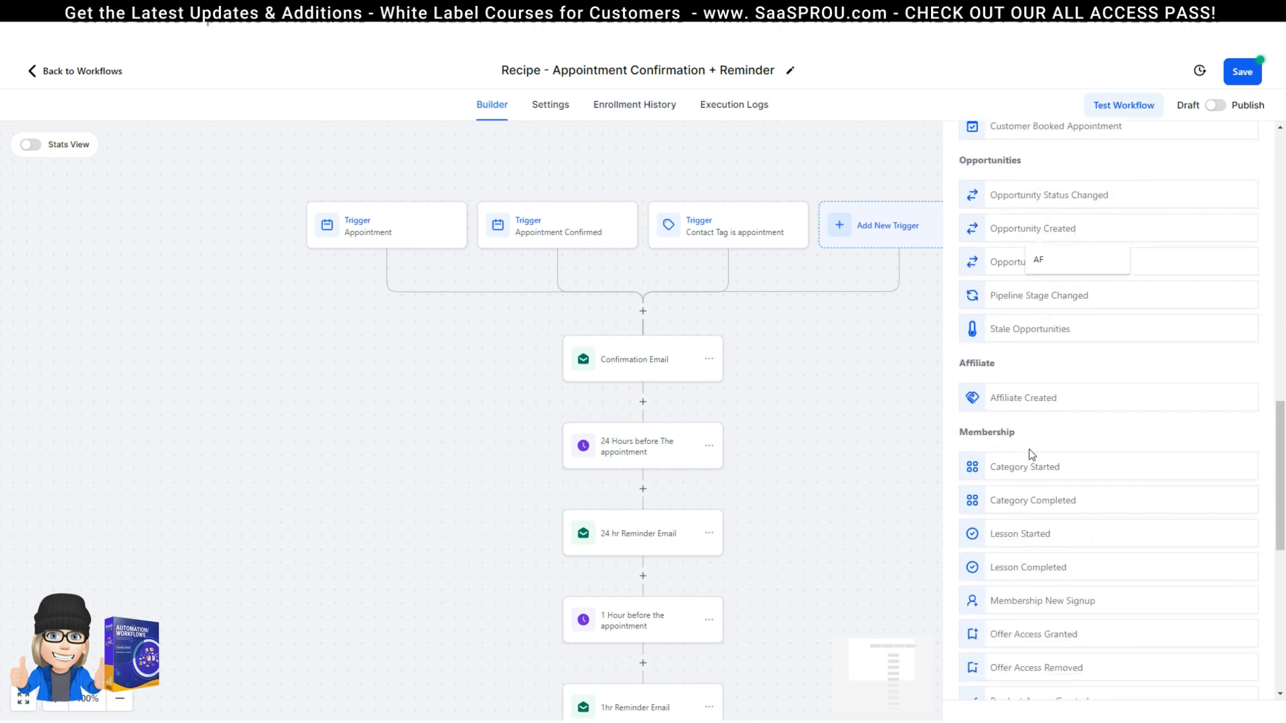
scroll(1011, 482, "up", 15)
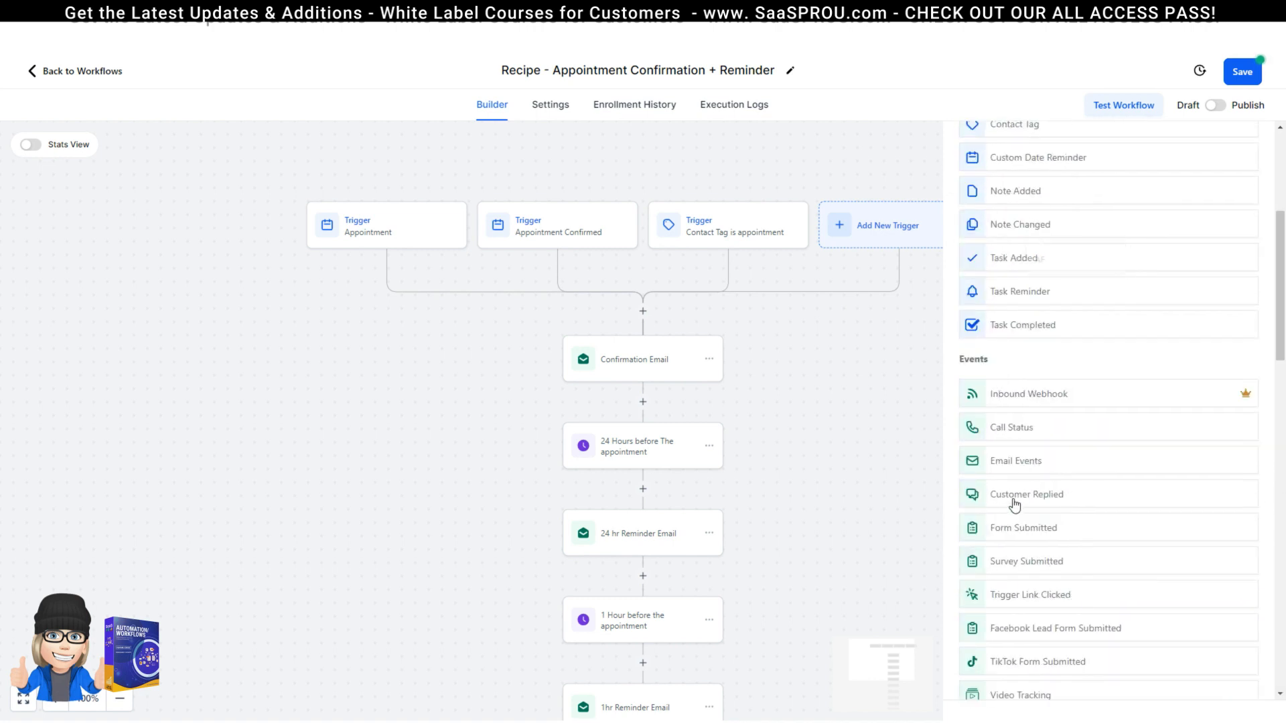
left_click(1010, 501)
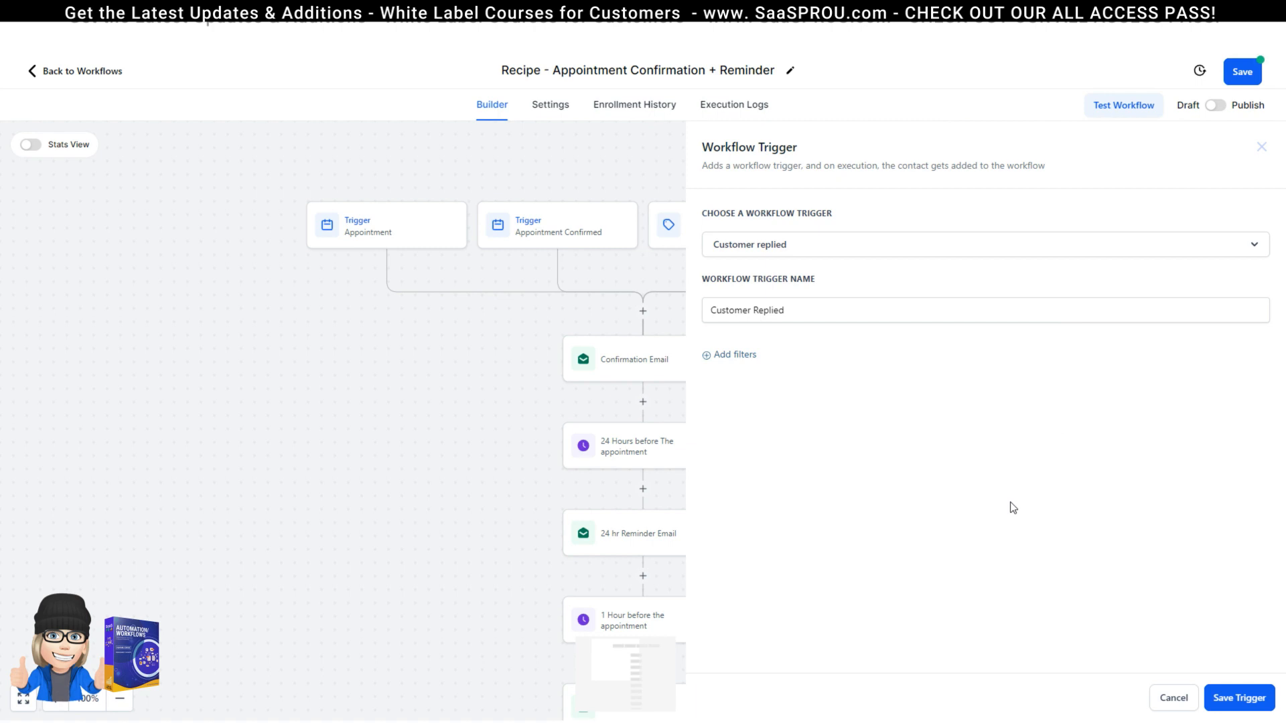
Add a Reply channel filter to the Customer Replied trigger, review the available channels, and close the trigger without saving.
left_click(729, 356)
left_click(748, 373)
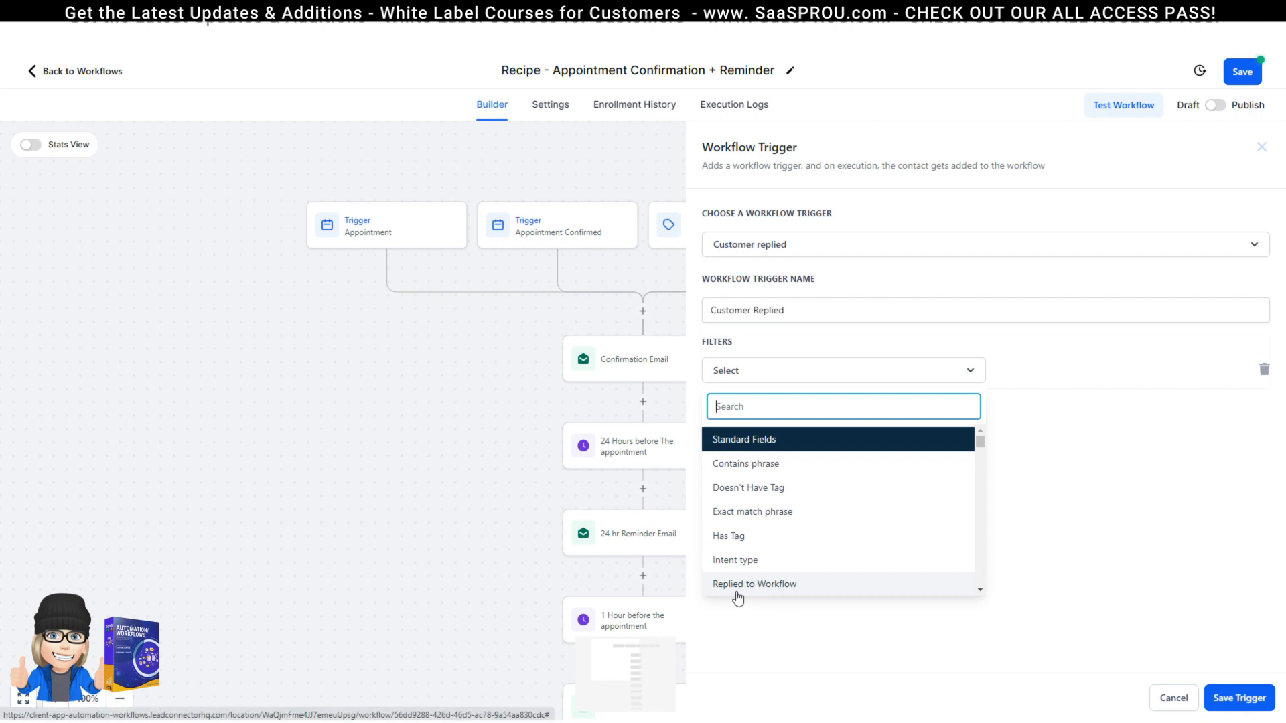
scroll(737, 577, "down", 2)
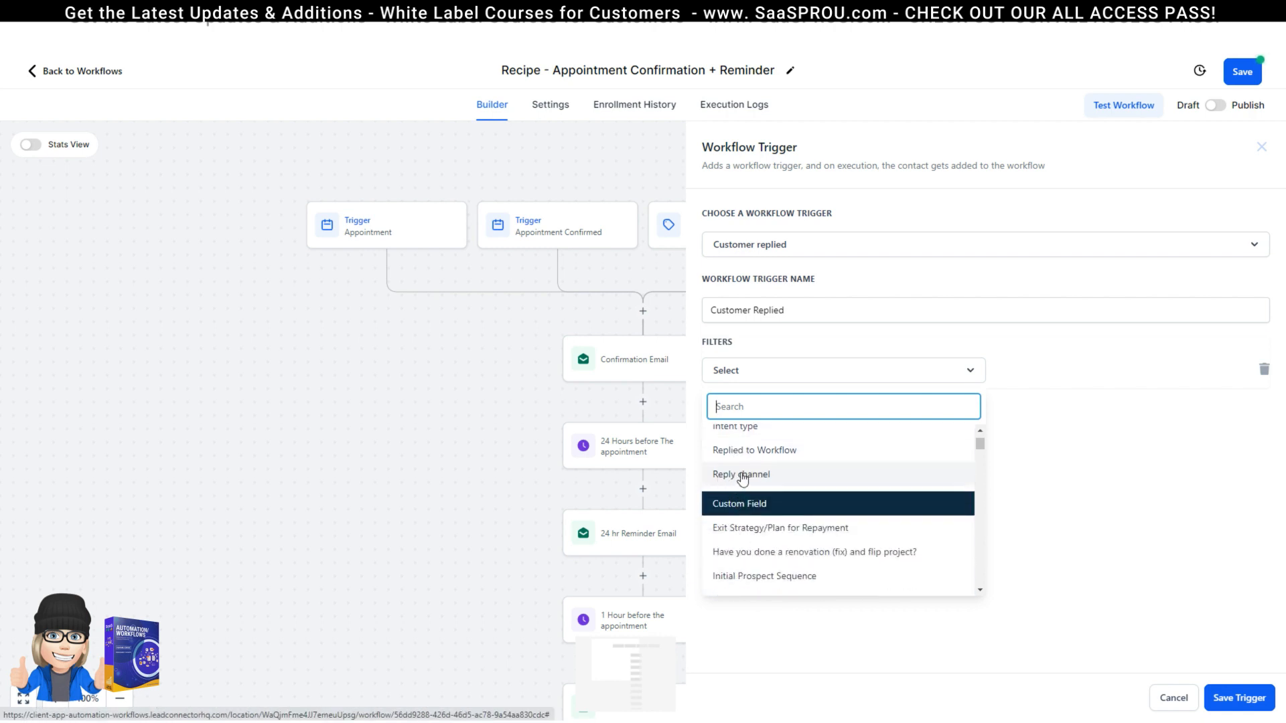
left_click(734, 477)
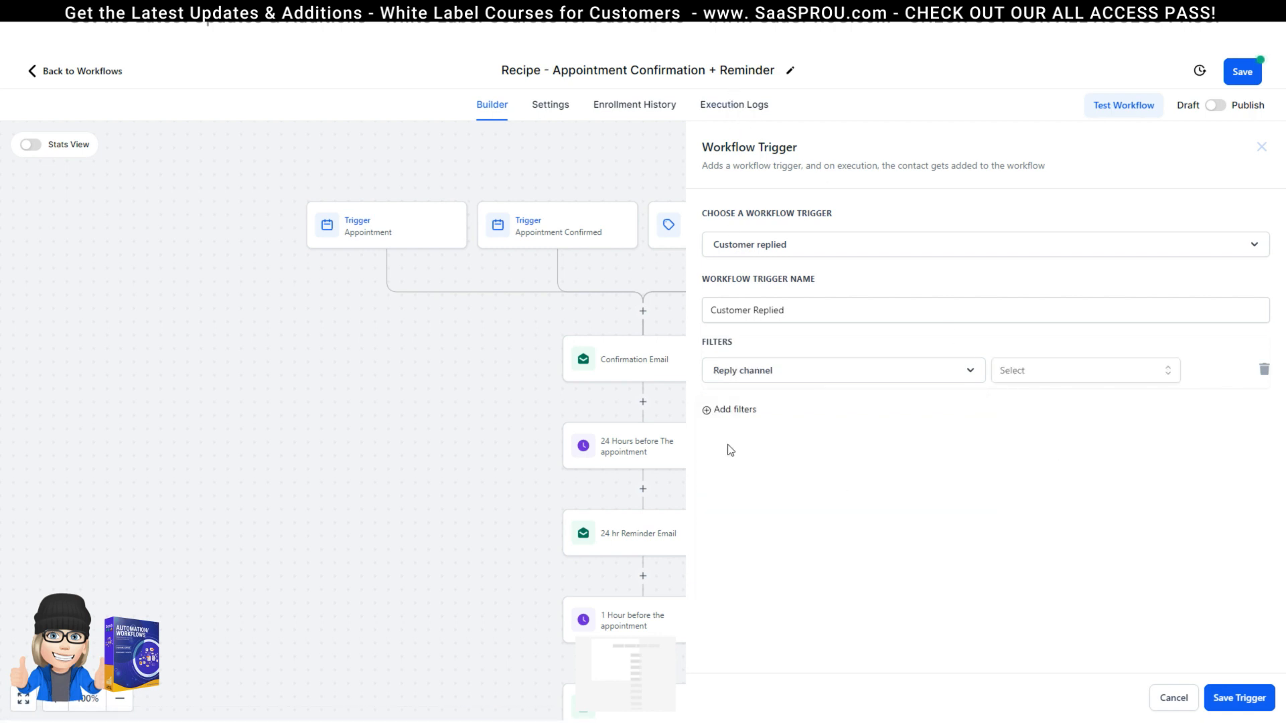
left_click(1046, 380)
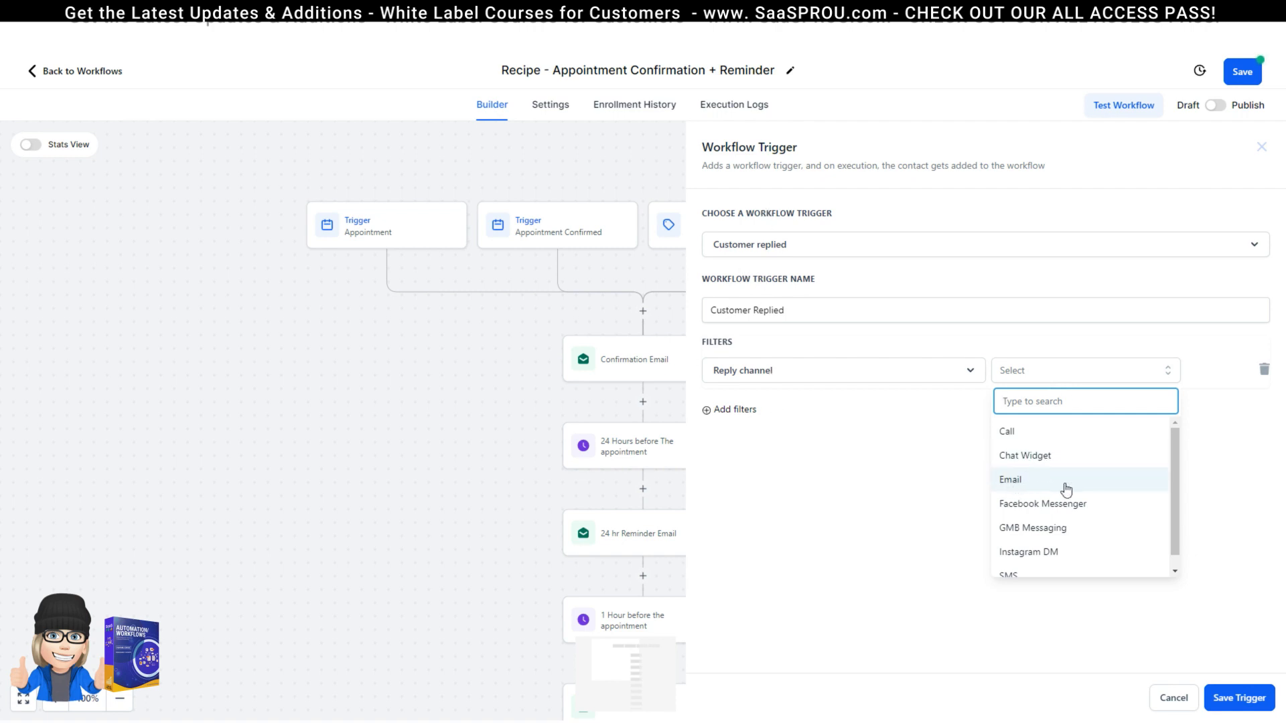
scroll(1057, 513, "down", 1)
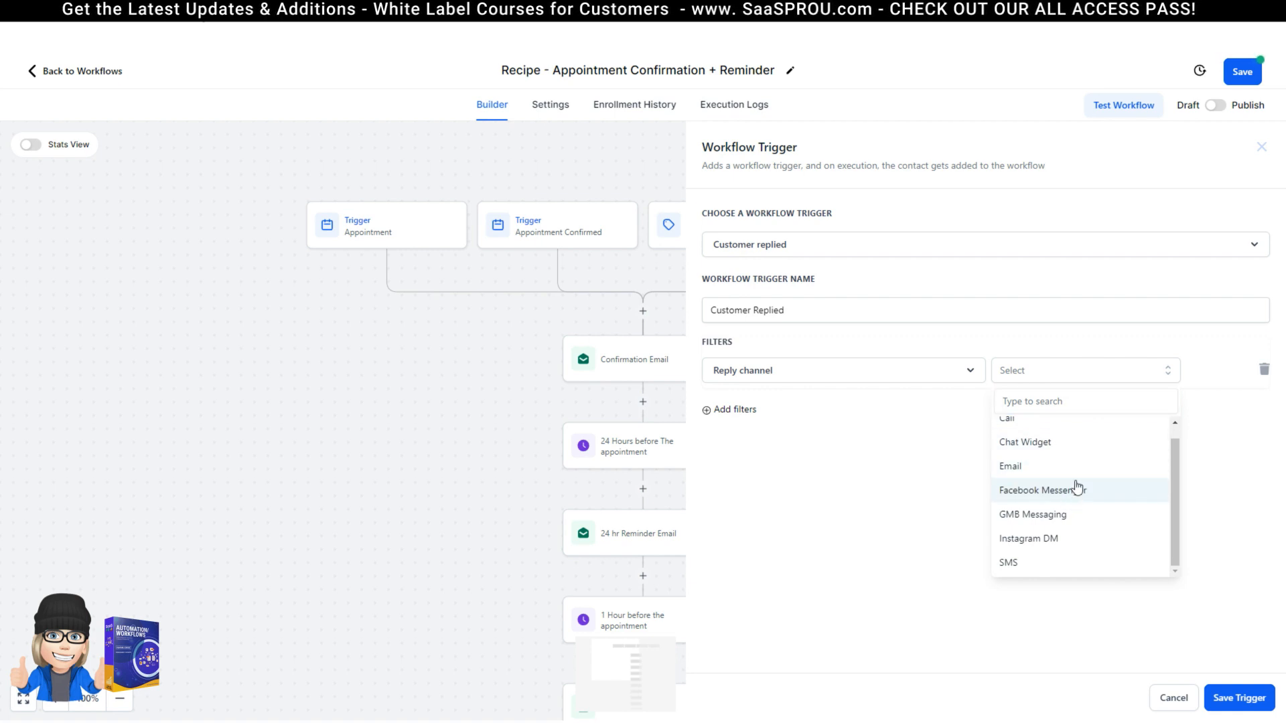
left_click(851, 408)
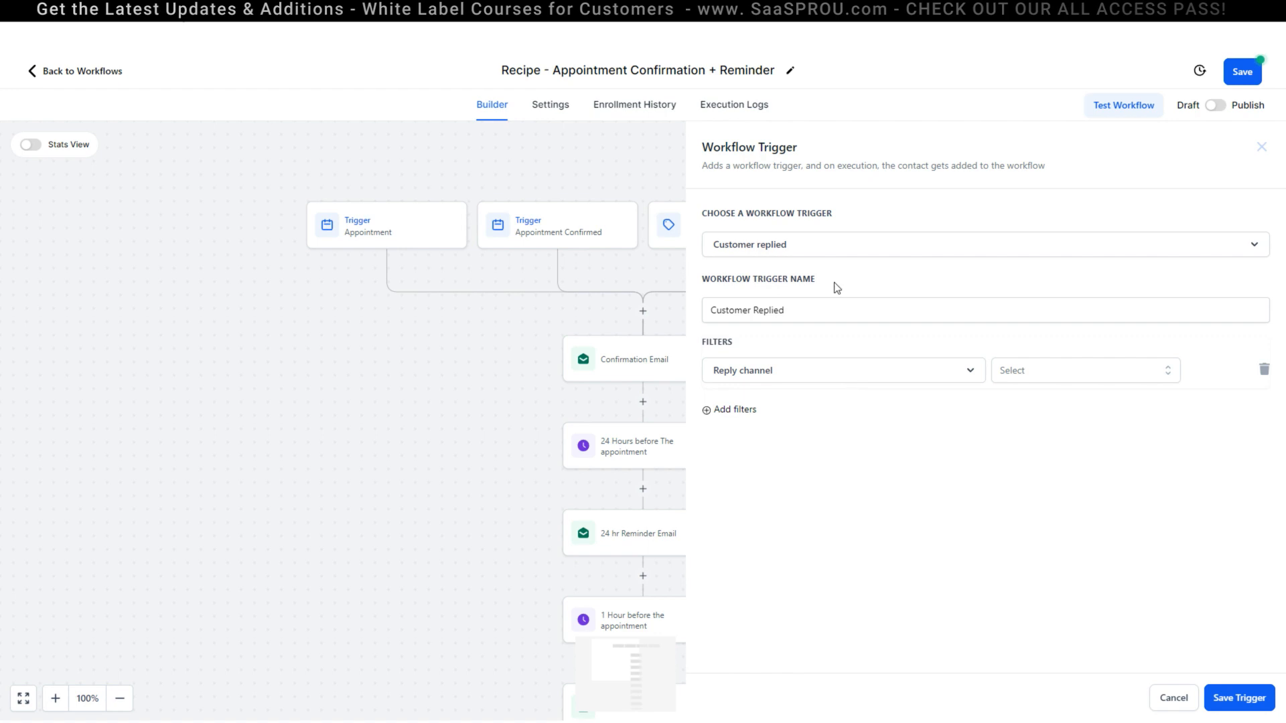
left_click(1260, 147)
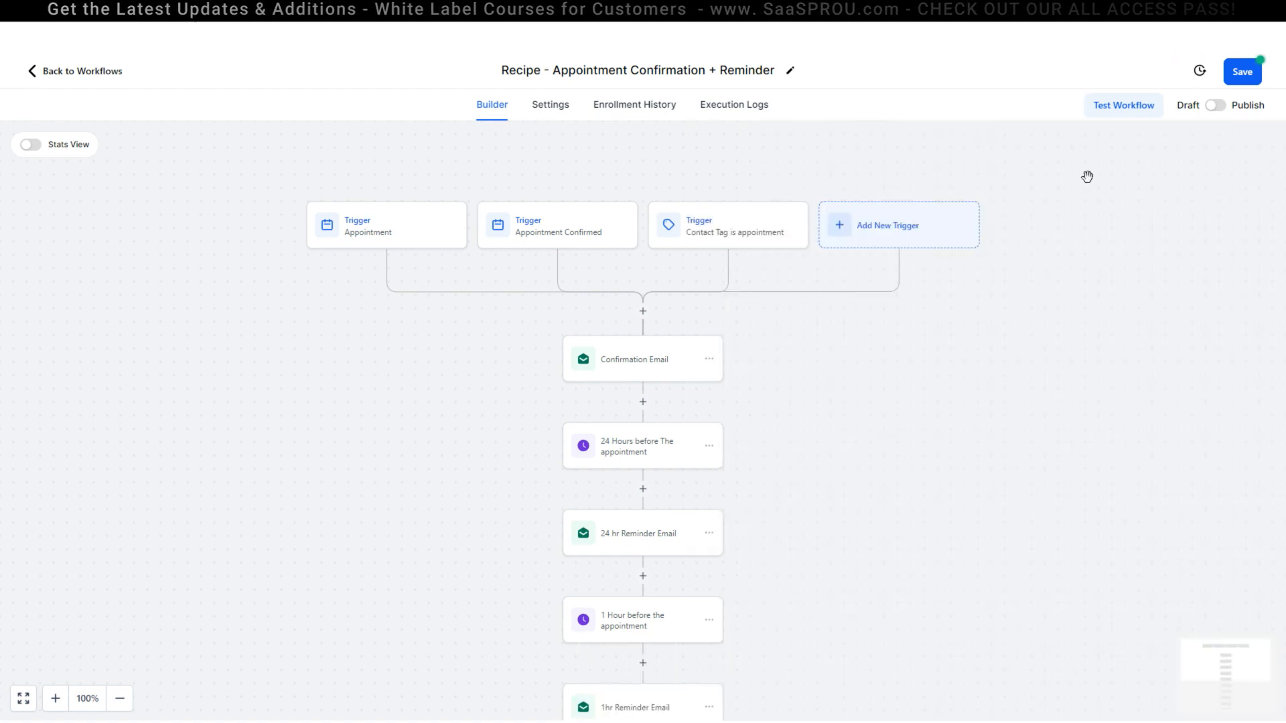
Start adding another trigger and browse the available trigger types through the Opportunities, Affiliate and Membership groups.
left_click(871, 239)
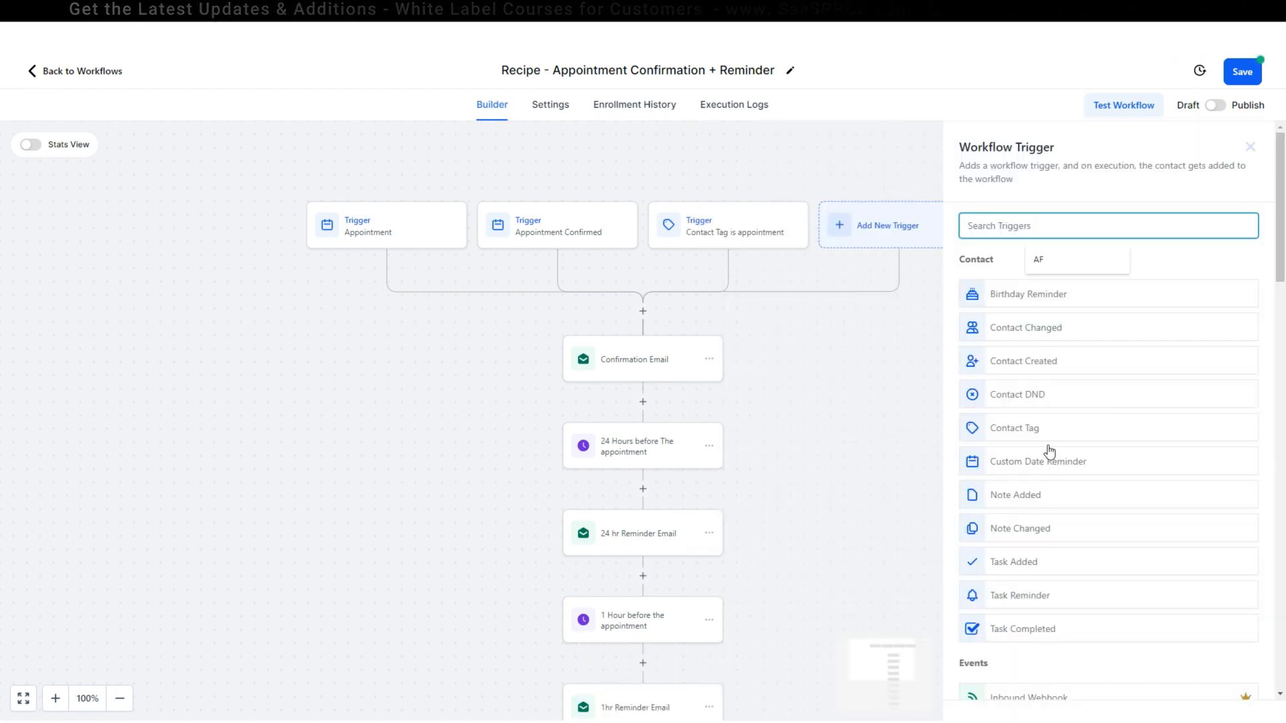
scroll(1038, 482, "down", 7)
scroll(1032, 523, "down", 13)
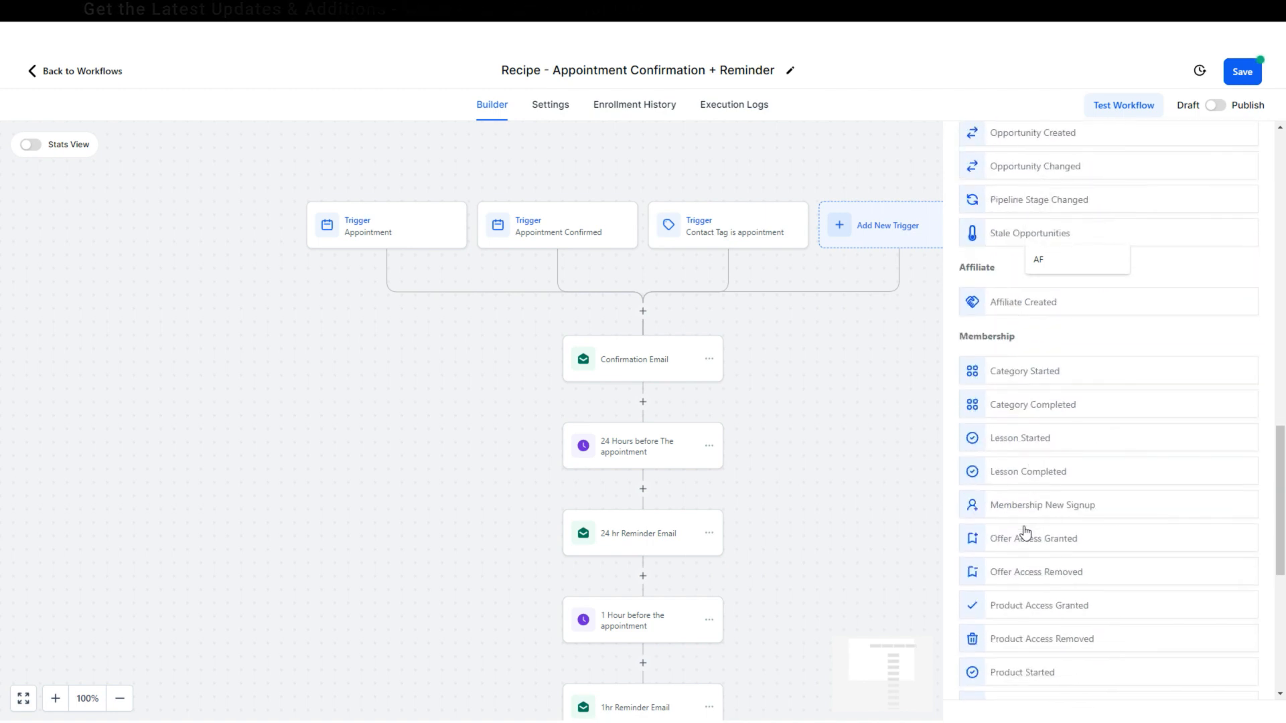